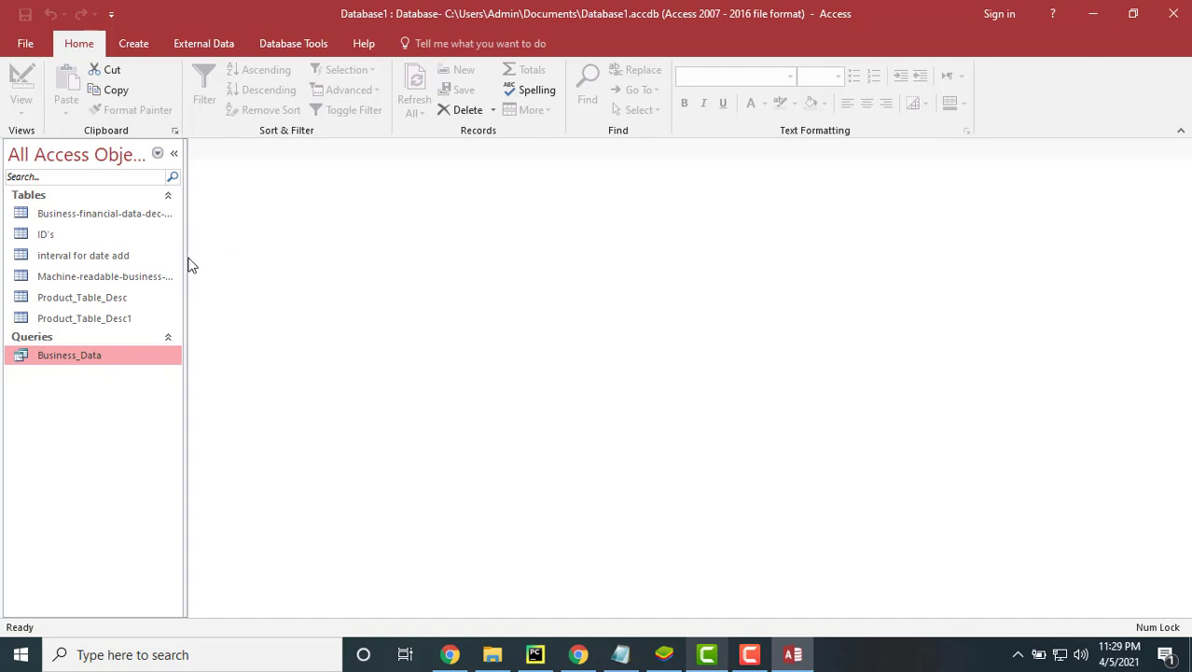
Widen the database object list and view the records of the Business-financial-data-dec-2020-quarter-CSV table.
left_click_drag(188, 265, 210, 263)
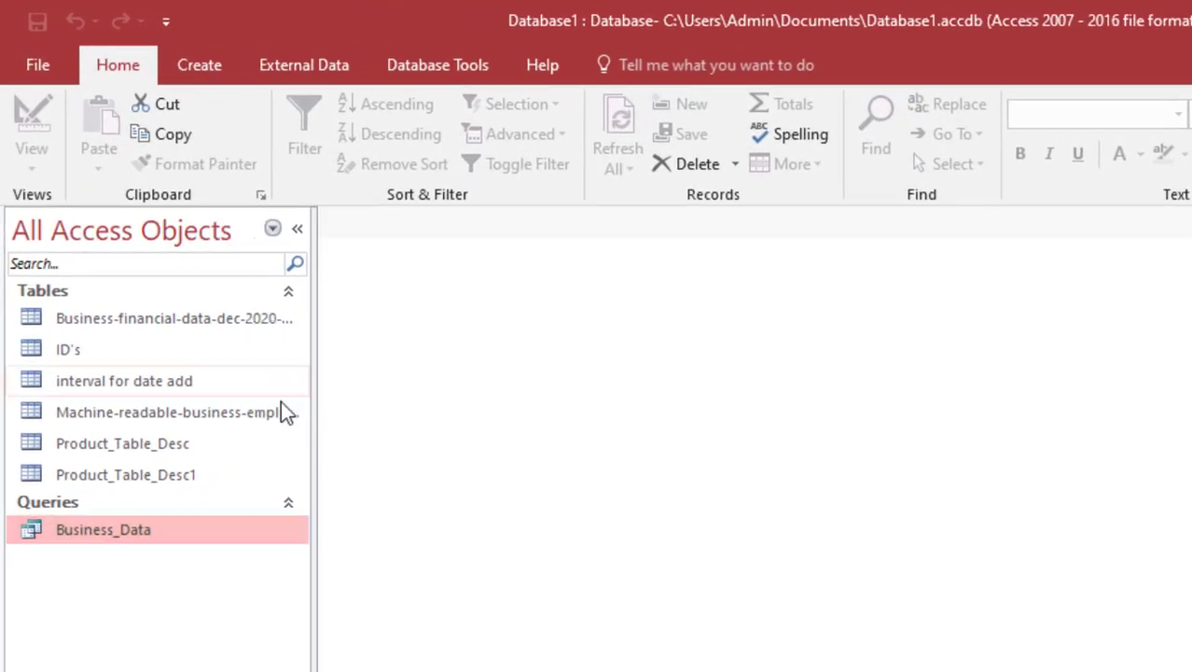
double_click(140, 357)
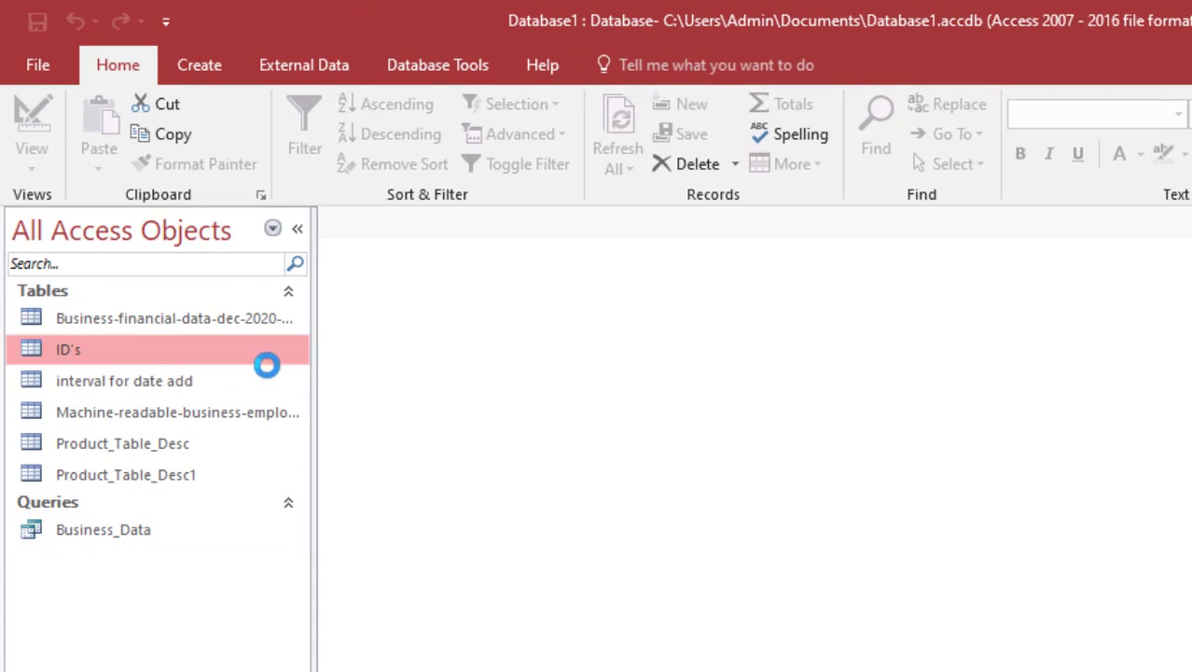
right_click(149, 348)
left_click(181, 393)
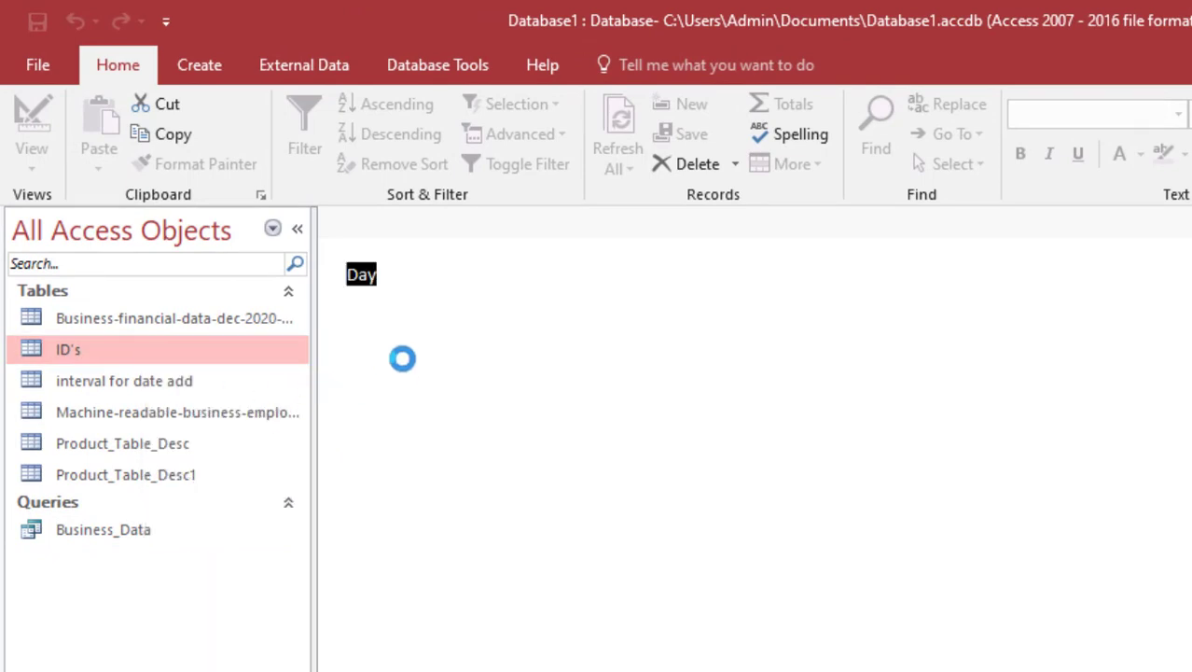
type("ID")
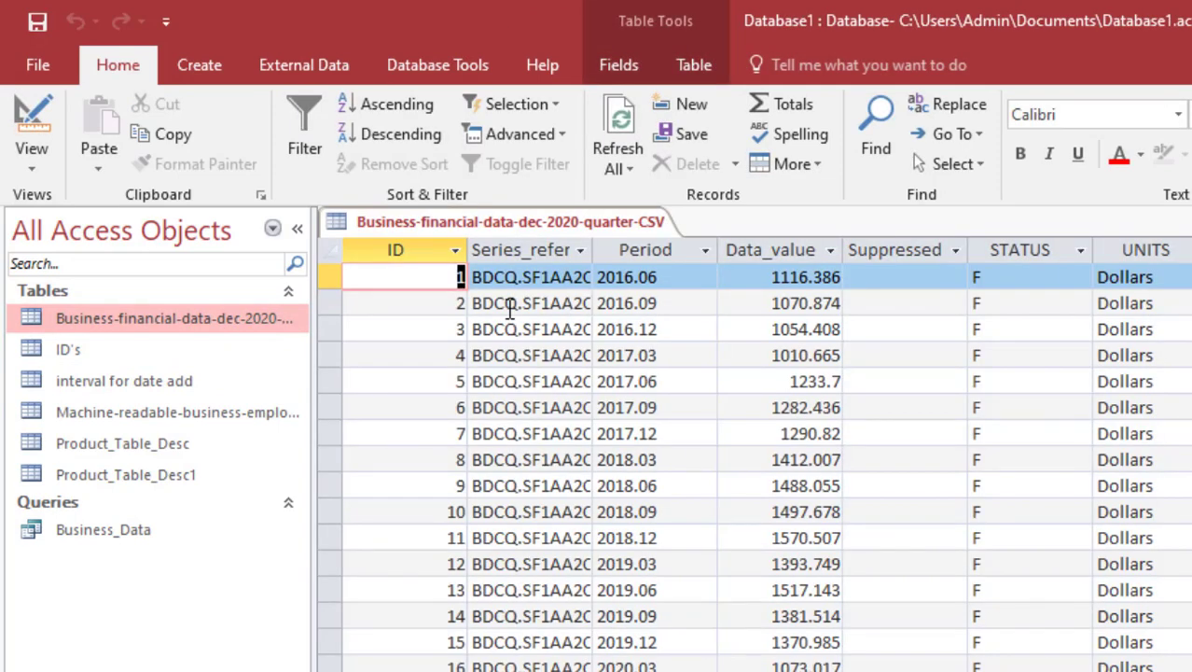
key("ctrl+w")
Open the ID's table, check its ID values down to the last record, and close it.
double_click(210, 345)
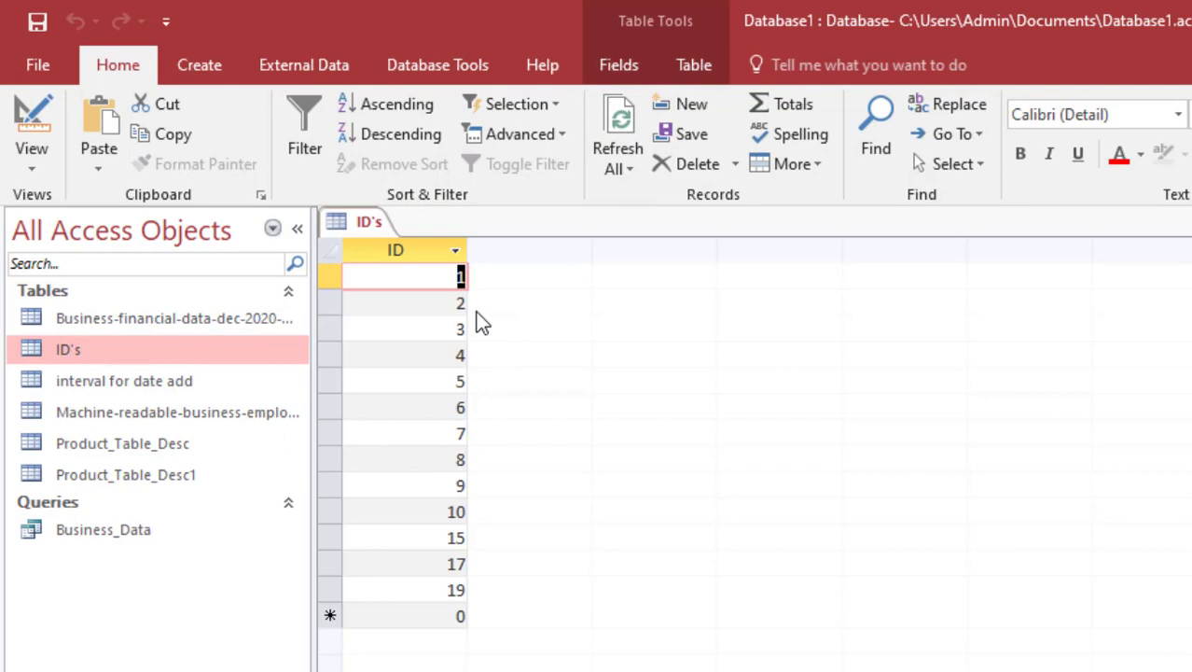
left_click_drag(452, 590, 510, 597)
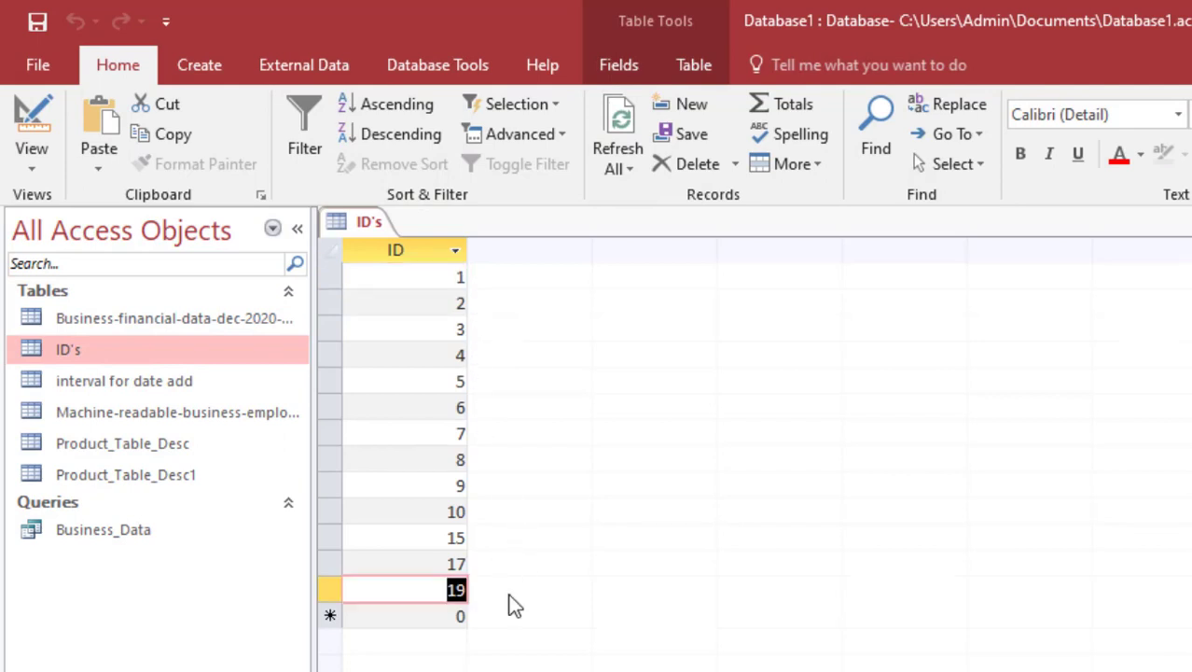
key("ctrl+w")
Check the Business-financial-data-dec-2020-quarter-CSV table's records again for comparison with the ID's table, and close it.
left_click(220, 323)
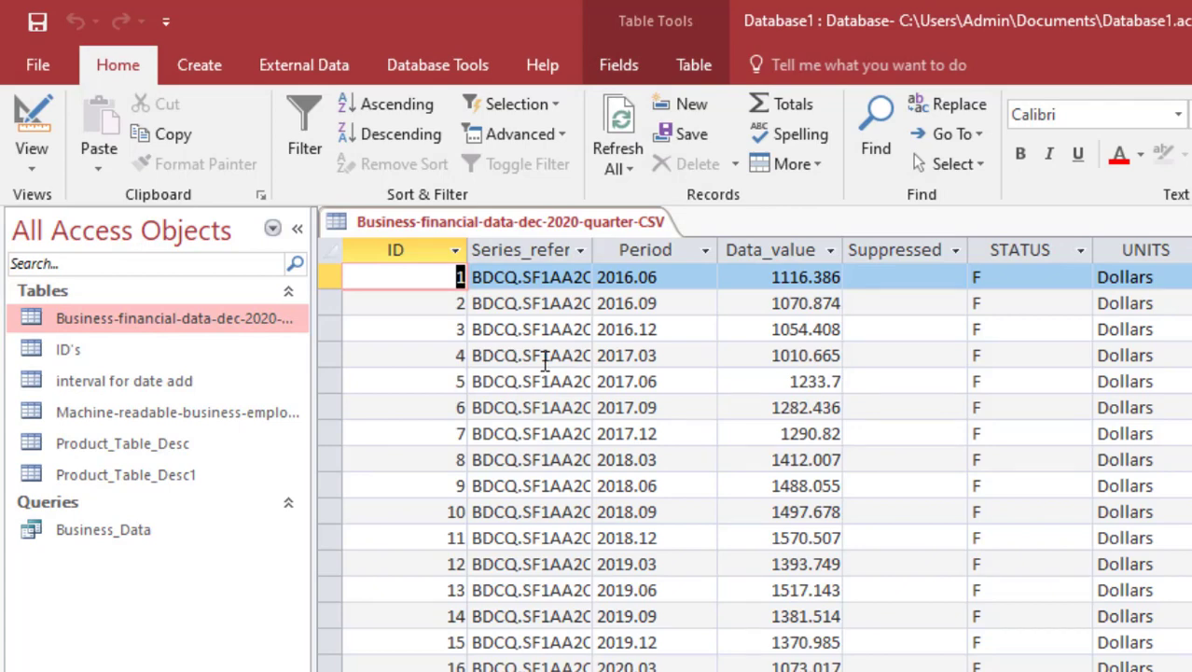
key("ctrl+w")
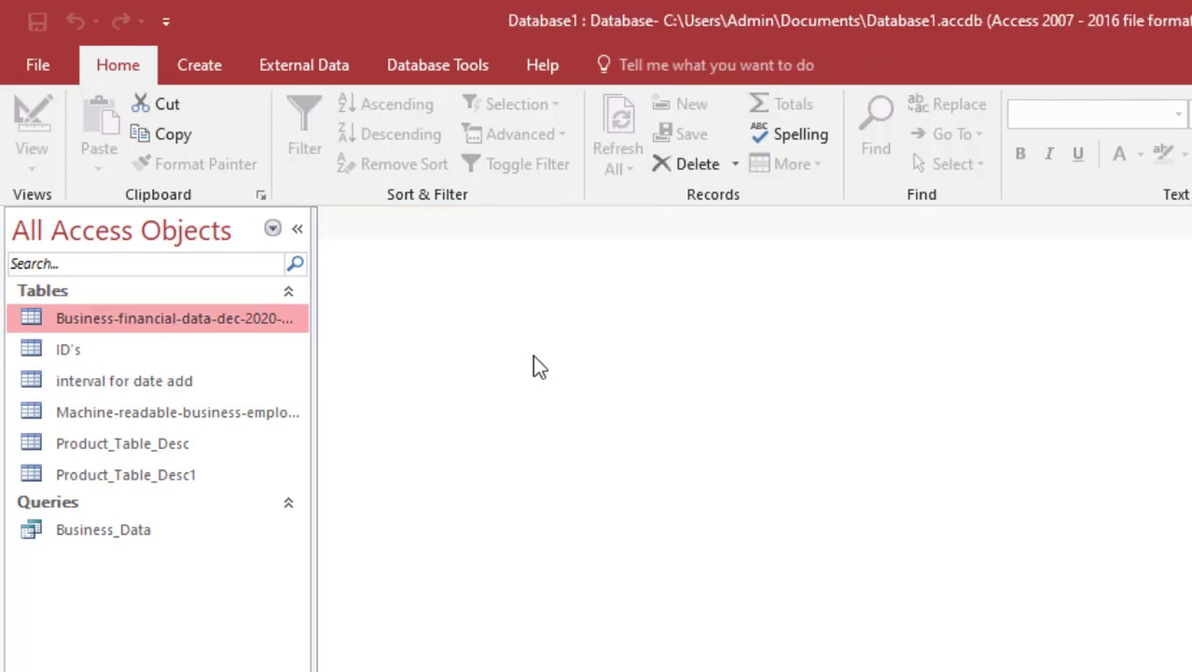
left_click(198, 344)
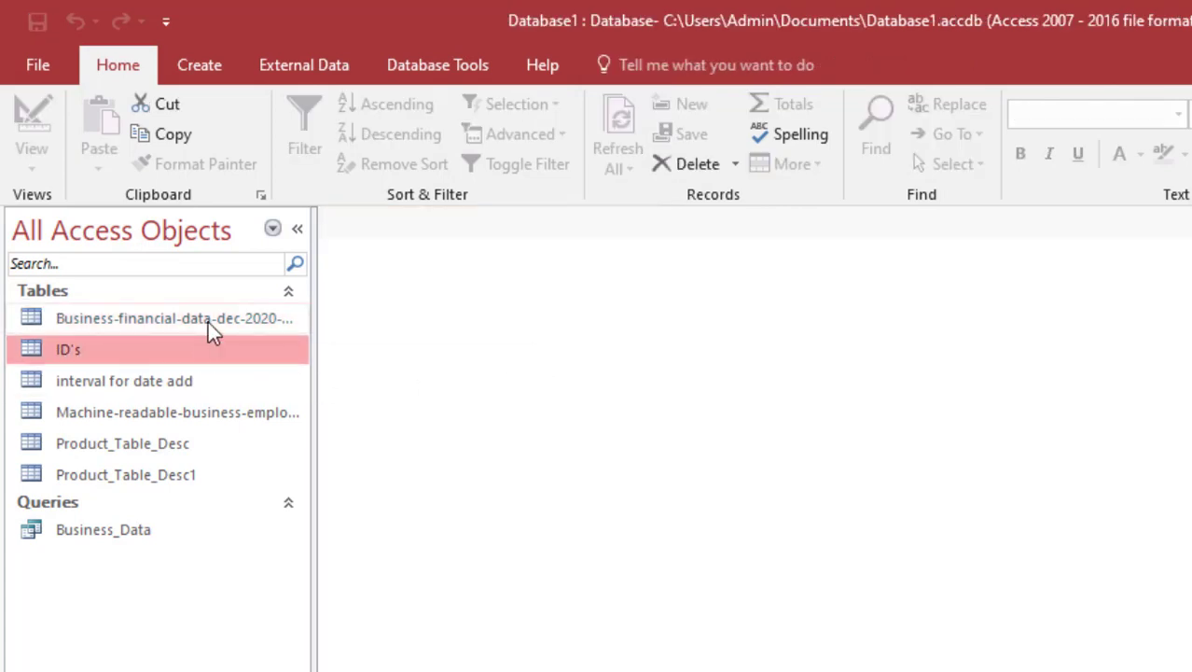
left_click(211, 322)
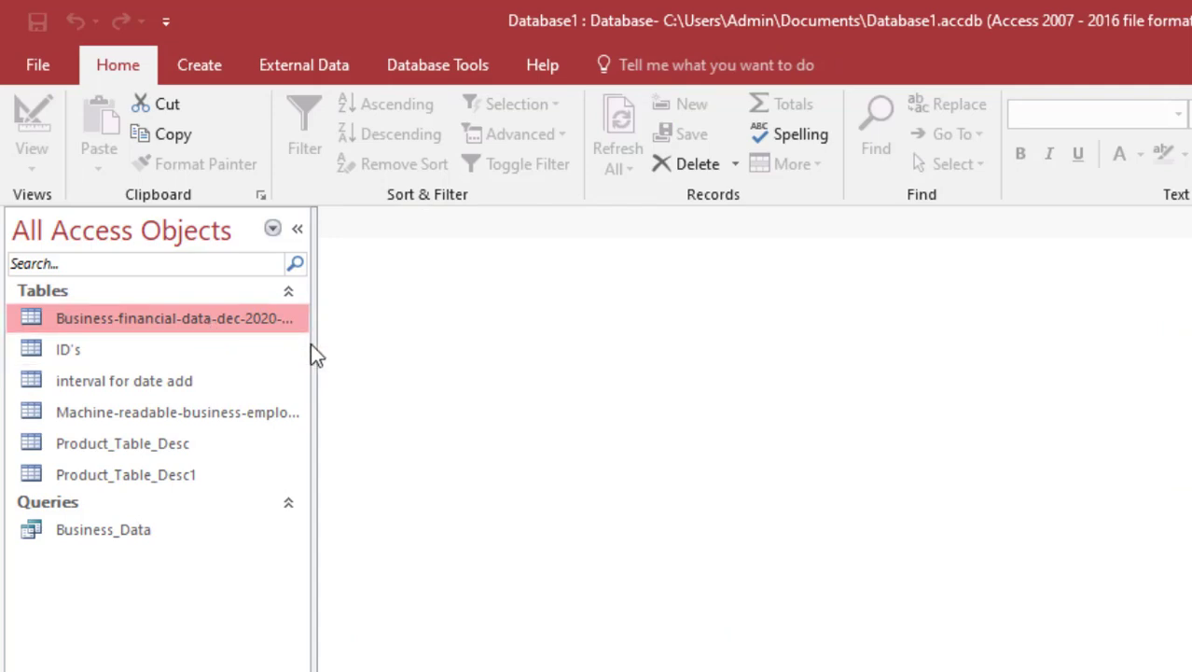
Create a query in design view with the ID's and Business-financial-data-dec-2020-quarter-CSV tables, spacing the two tables apart.
left_click(203, 65)
left_click(387, 138)
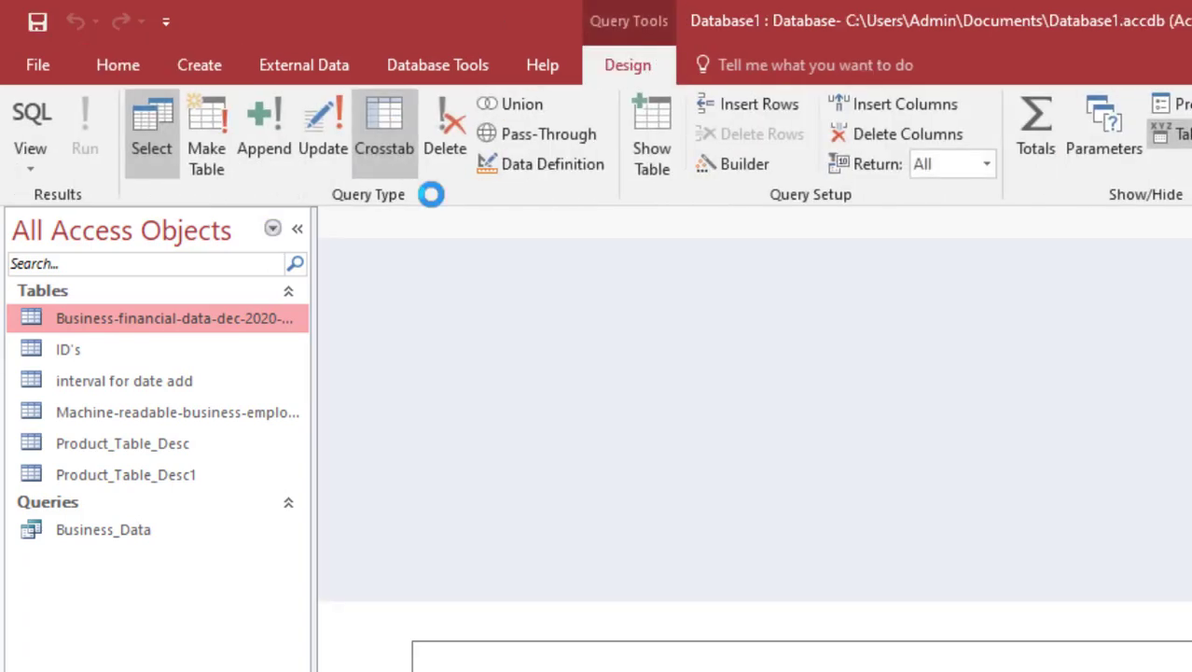
left_click(707, 391)
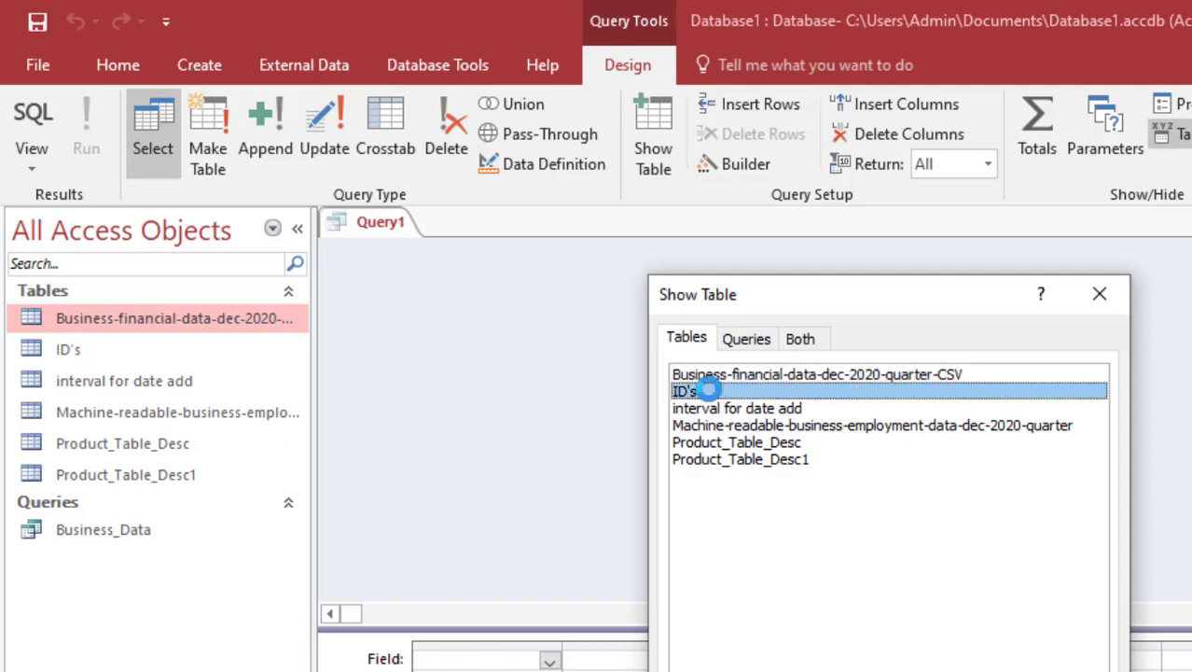
double_click(709, 390)
left_click(732, 376)
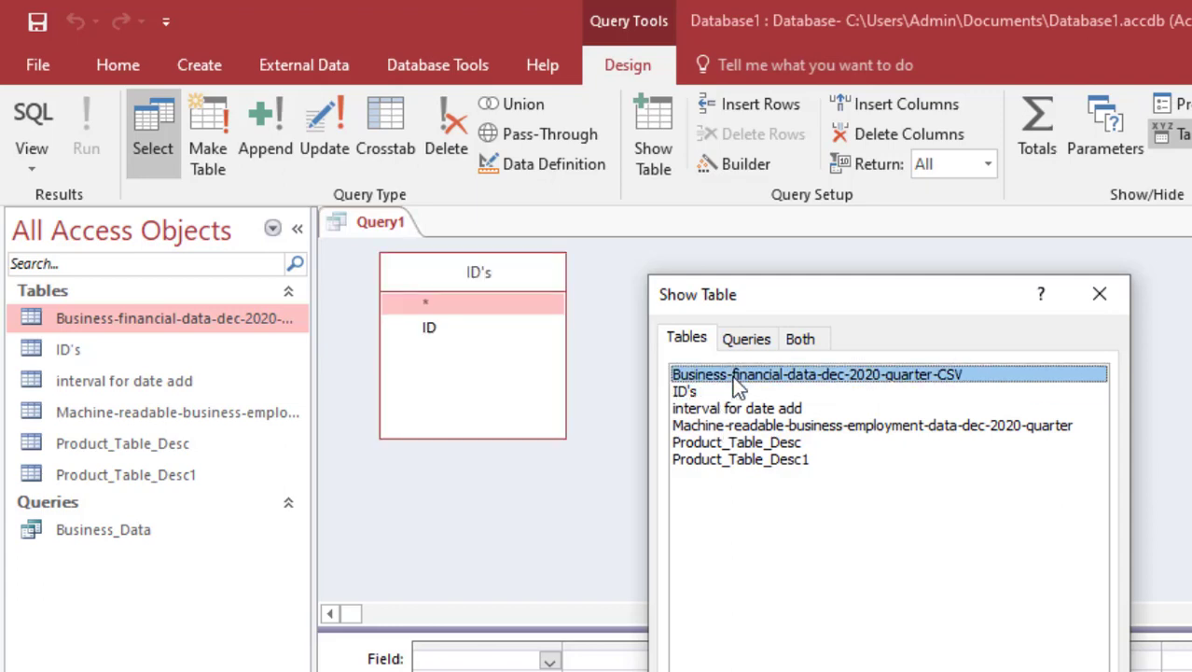
double_click(732, 376)
key("Escape")
left_click(540, 336)
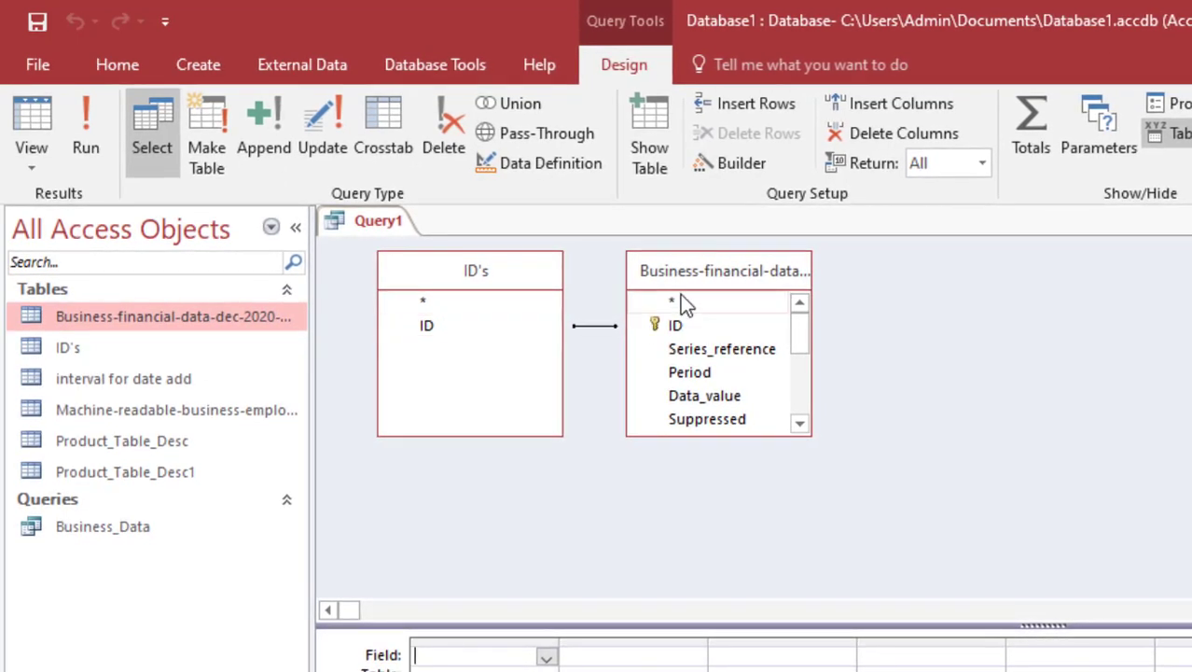
left_click_drag(700, 280, 1010, 292)
Inspect the join properties of the ID link between the two query tables without changing them.
left_click(818, 334)
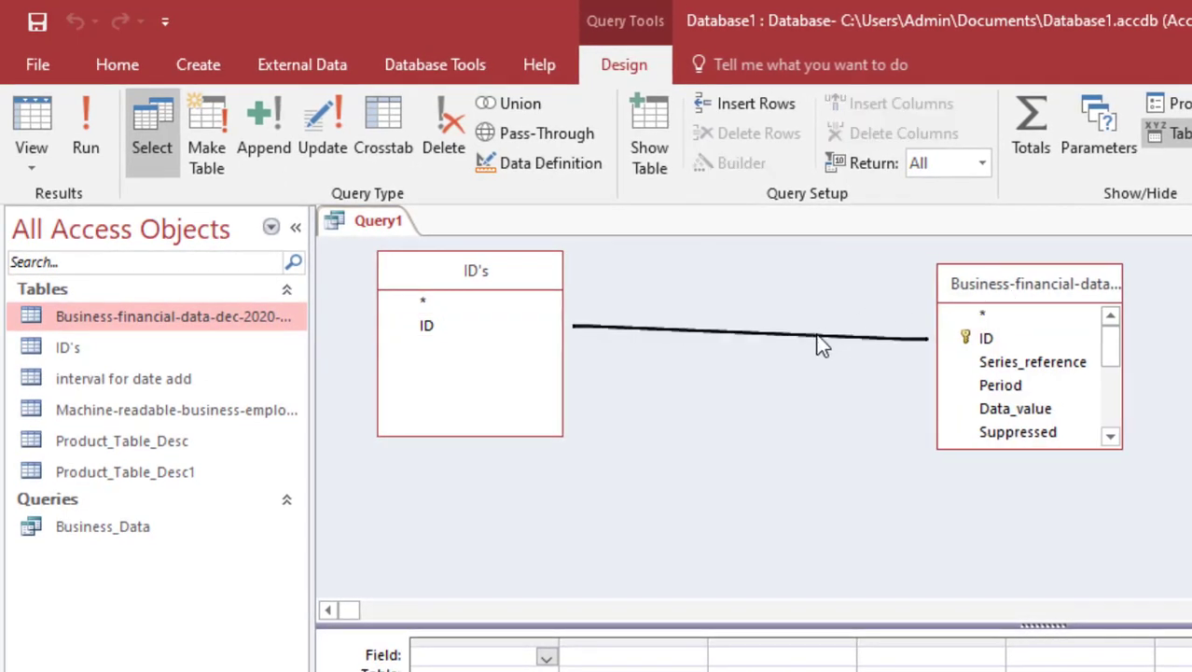
right_click(818, 334)
left_click(864, 351)
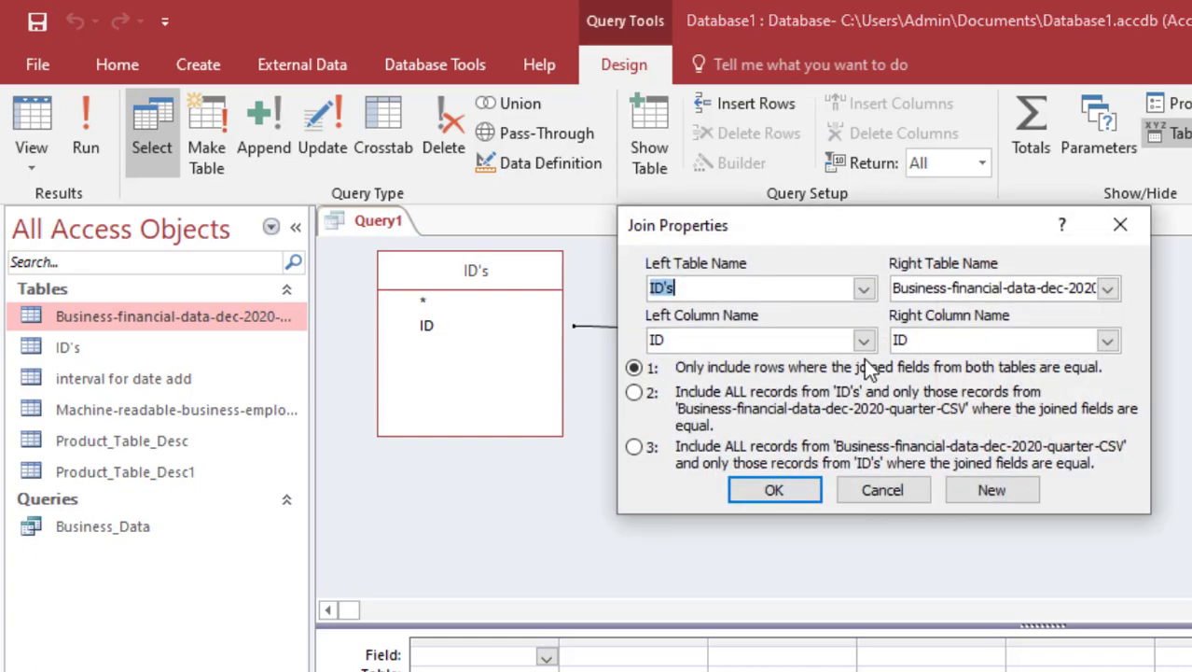
left_click(883, 489)
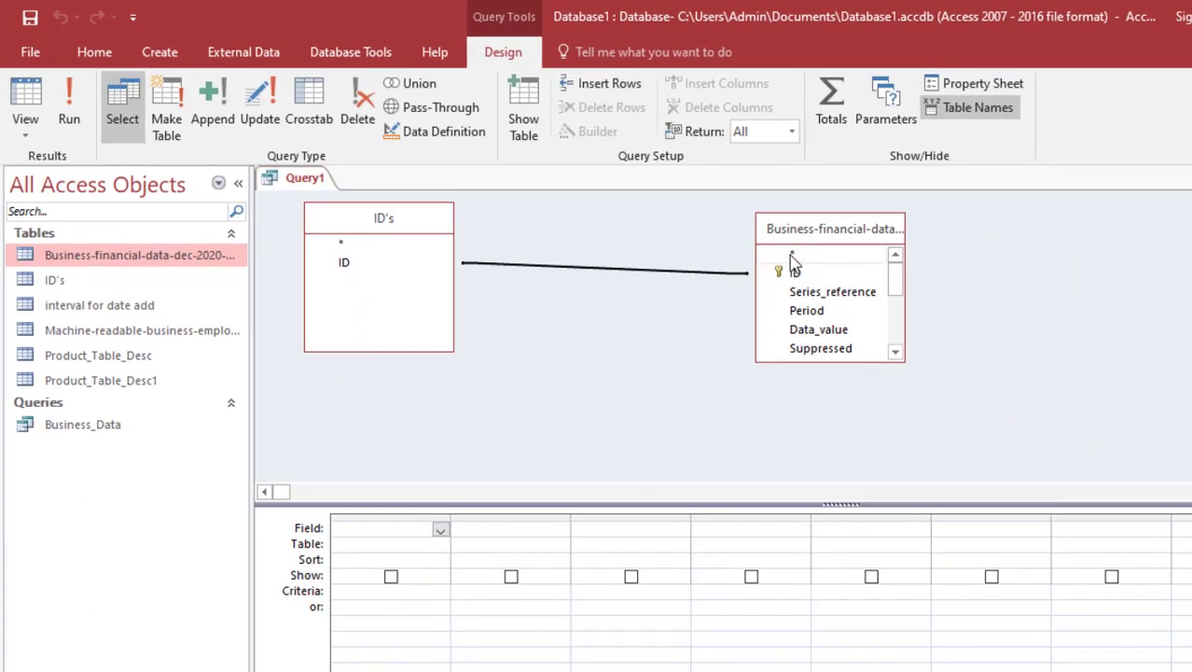
Add all fields of the Business-financial-data table to the query's output columns.
double_click(791, 254)
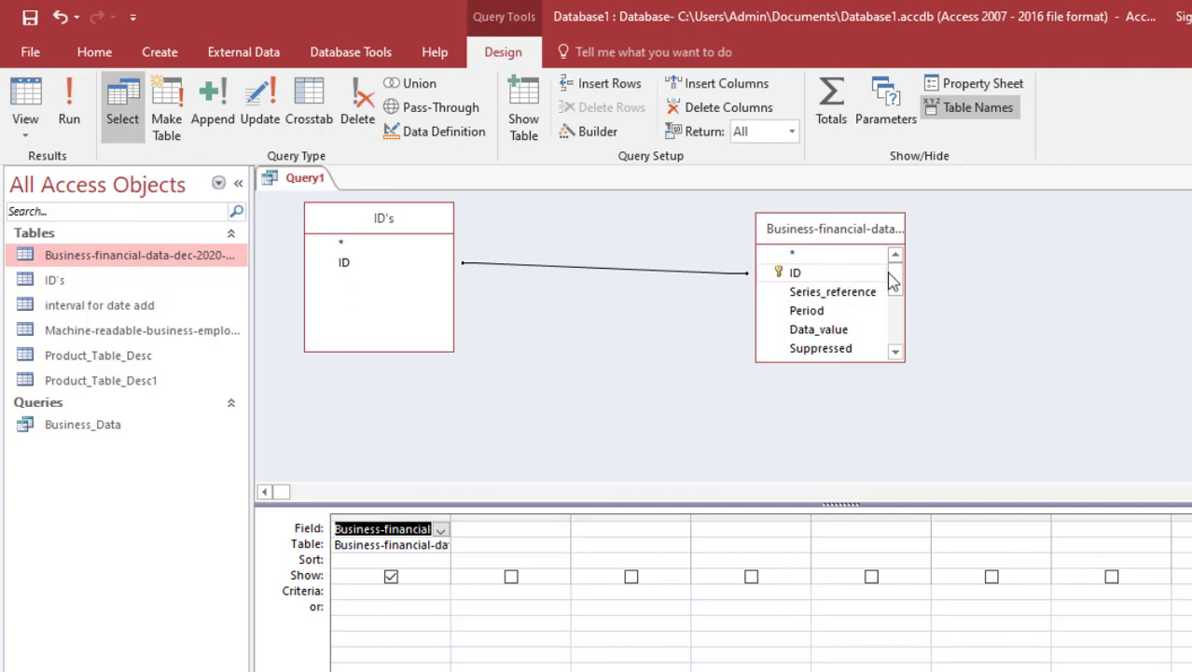
mouse_move(893, 280)
left_mouse_down()
mouse_move(902, 330)
mouse_move(908, 274)
left_mouse_up()
left_click(363, 262)
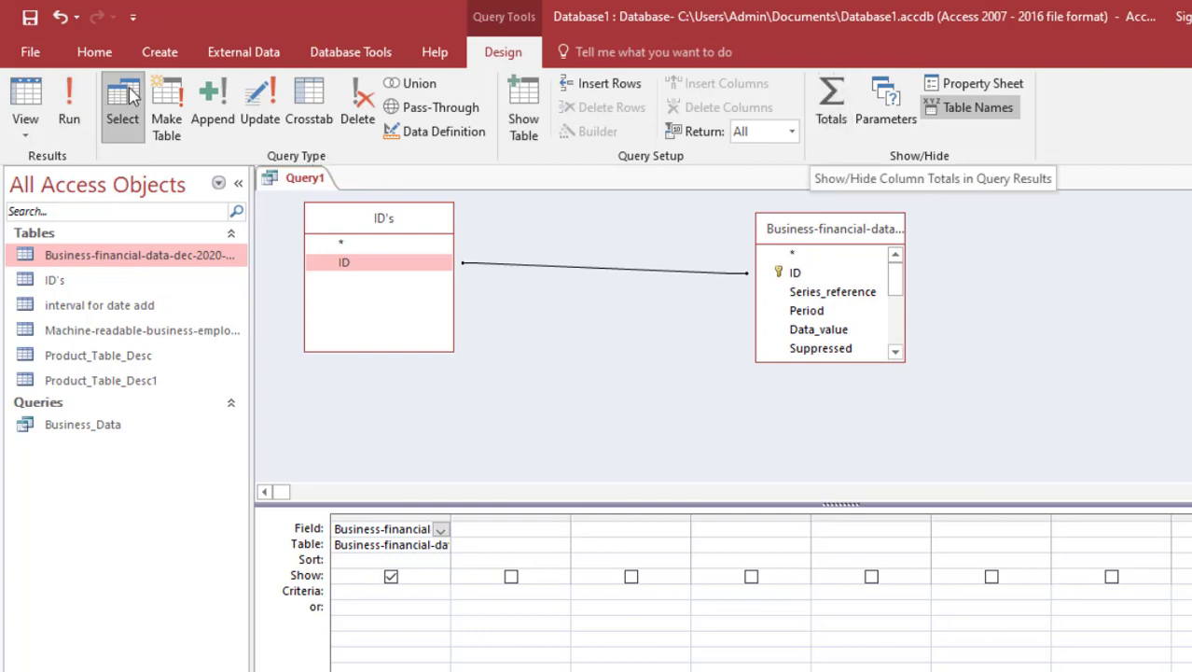
Run the query, examine the matched records across their columns, and return to the query design.
left_click(69, 114)
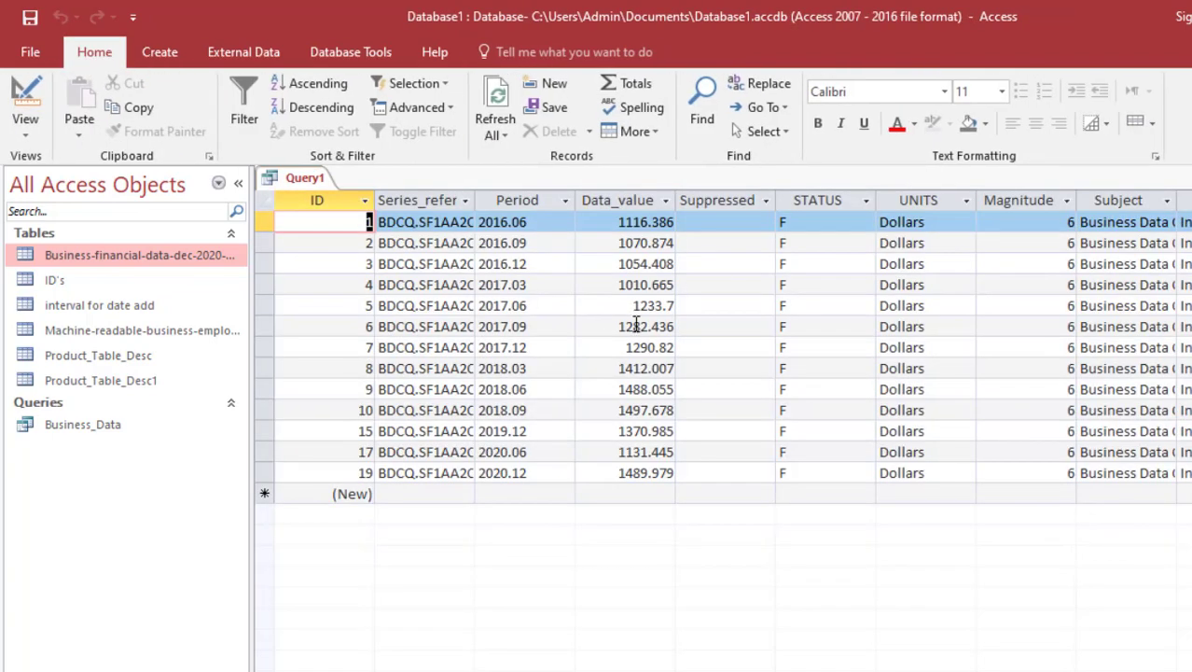
key("ctrl+End")
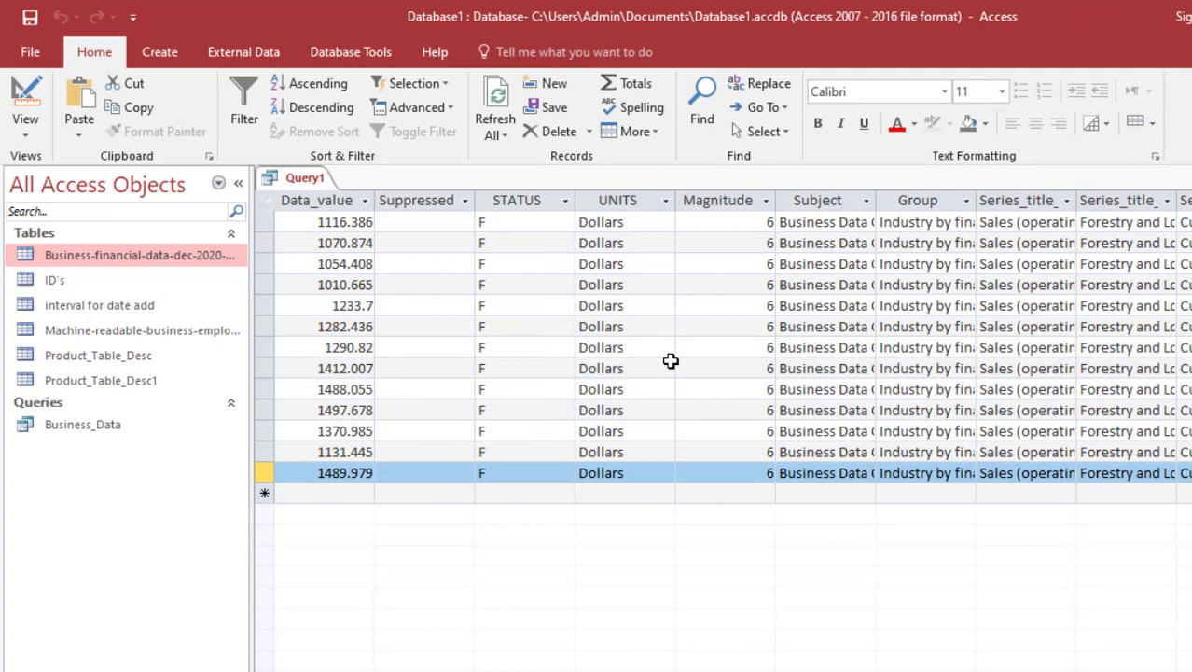
key("Left")
key("Left")
key("Left")
key("Left")
key("Left")
key("Left")
key("Left")
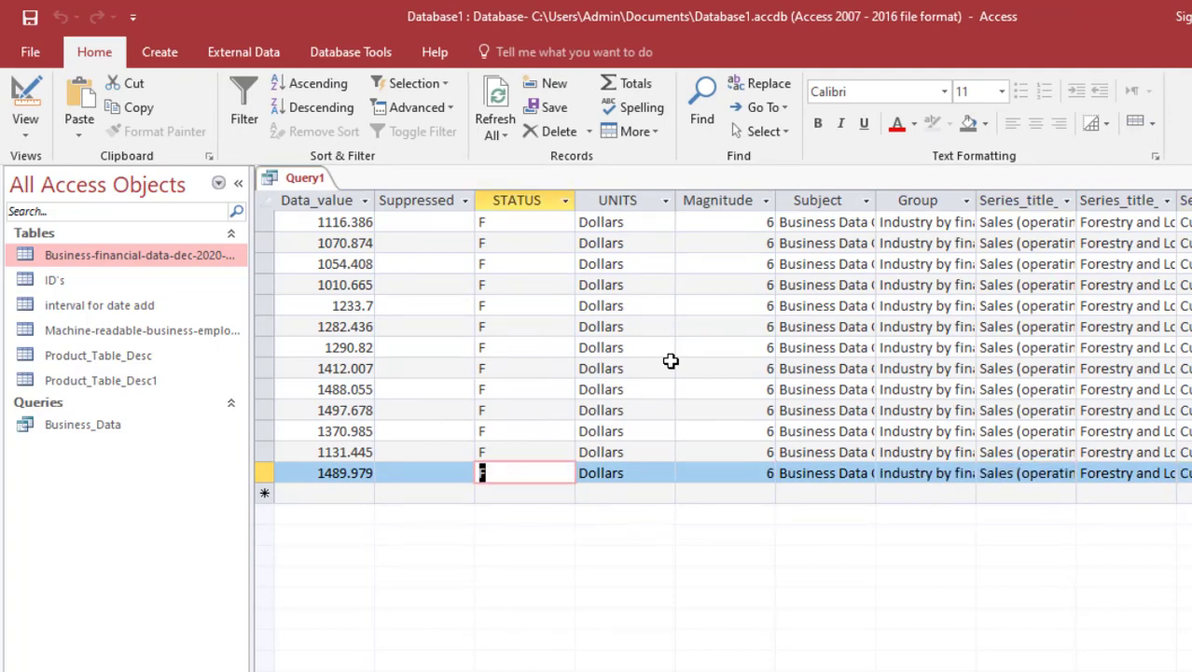
key("Up")
key("Right")
key("Right")
key("Left")
key("ctrl+period")
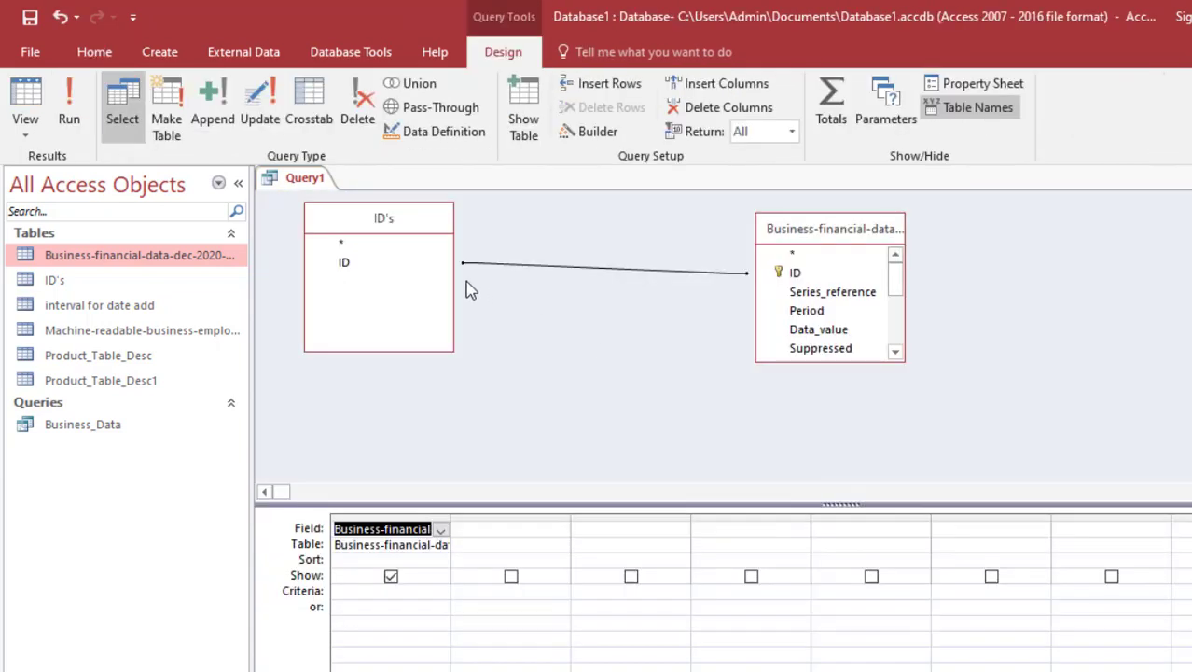
Turn the query into a make-table query named Business_Matched_record in the current database and run it.
left_click(167, 129)
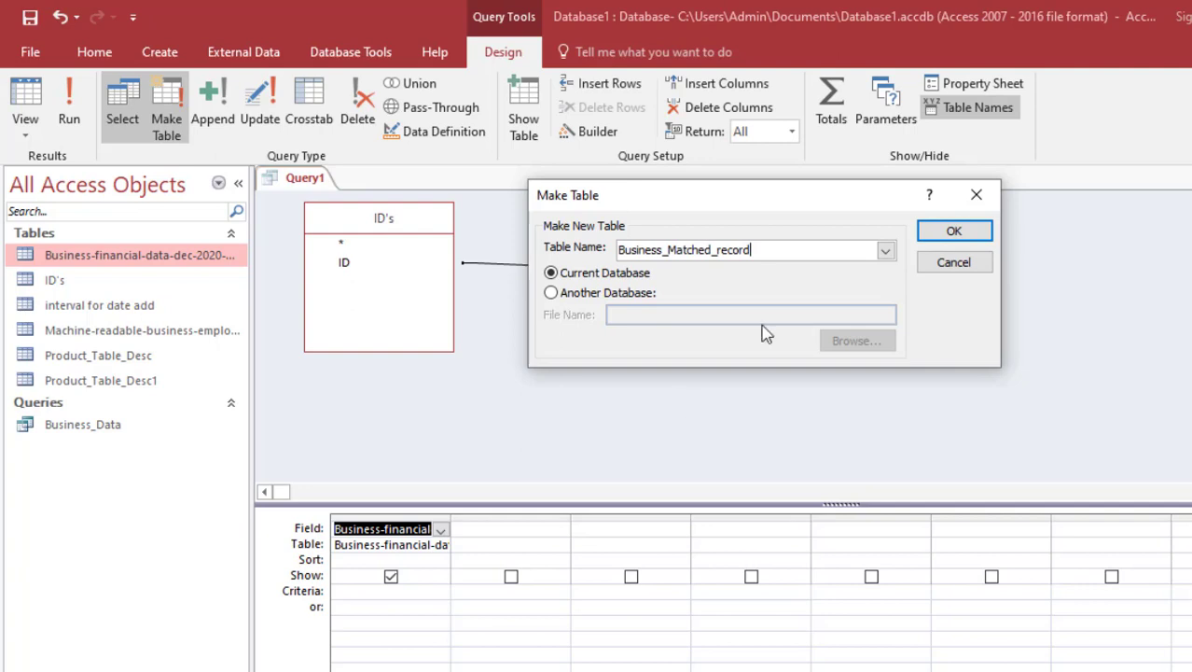
left_click(933, 232)
left_click(69, 118)
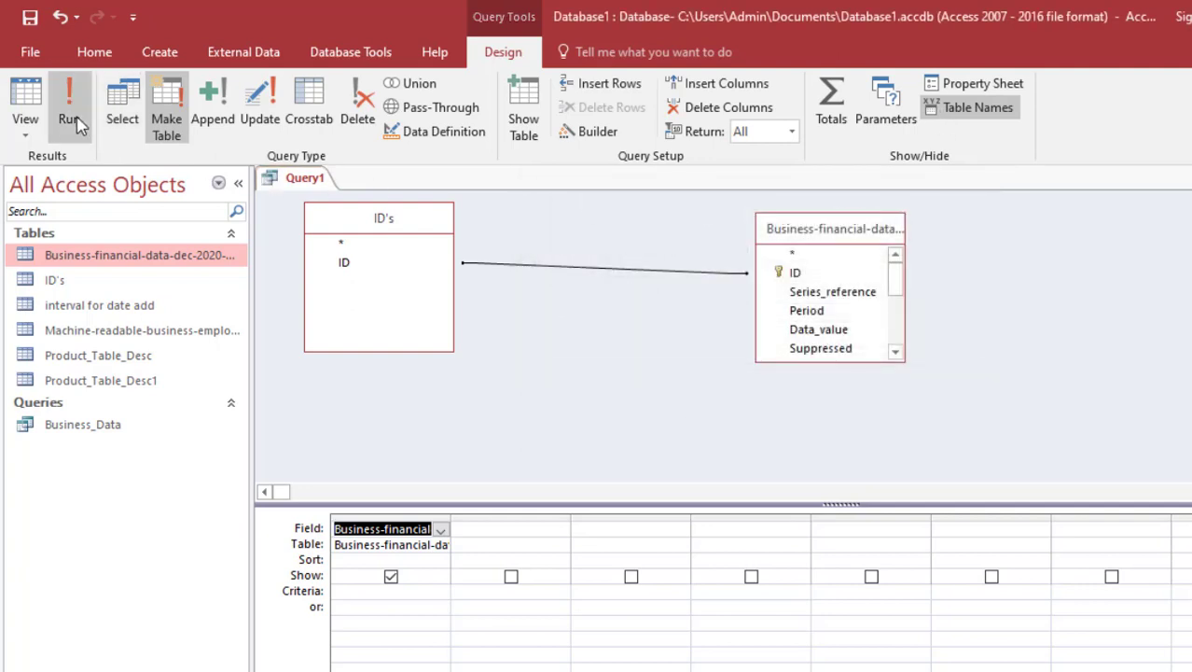
left_click(662, 462)
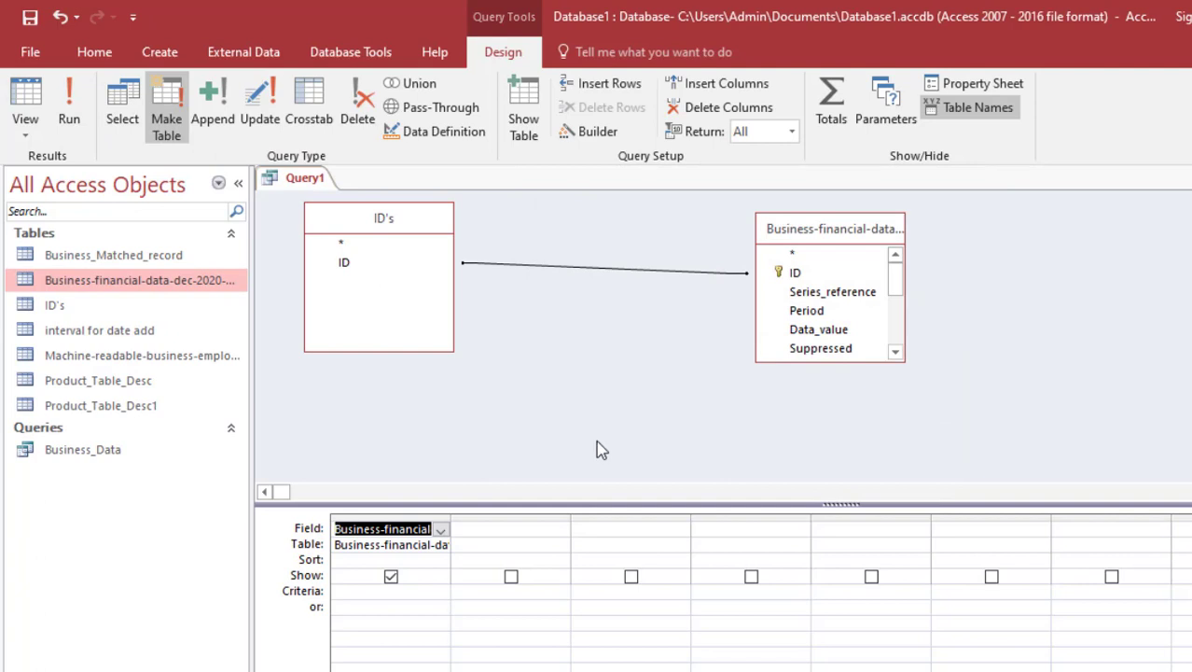
Change the join to include all records from Business-financial-data-dec-2020-quarter-CSV and only the matching records from ID's.
right_click(575, 269)
left_click(602, 280)
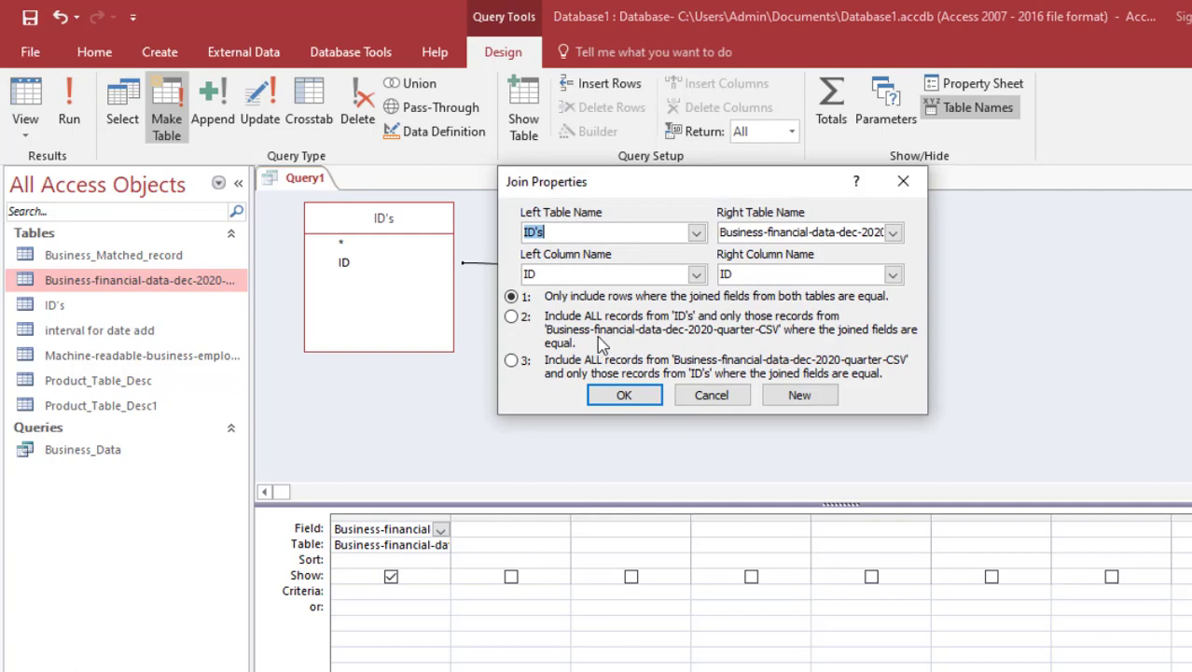
left_click(511, 362)
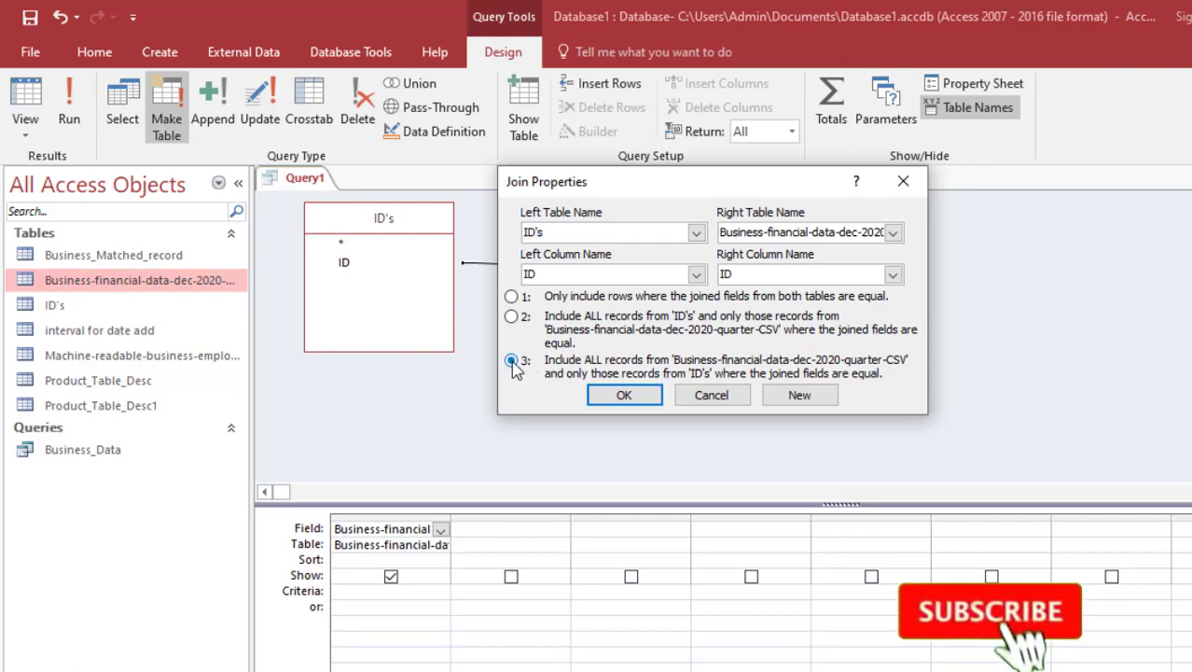
left_click(609, 397)
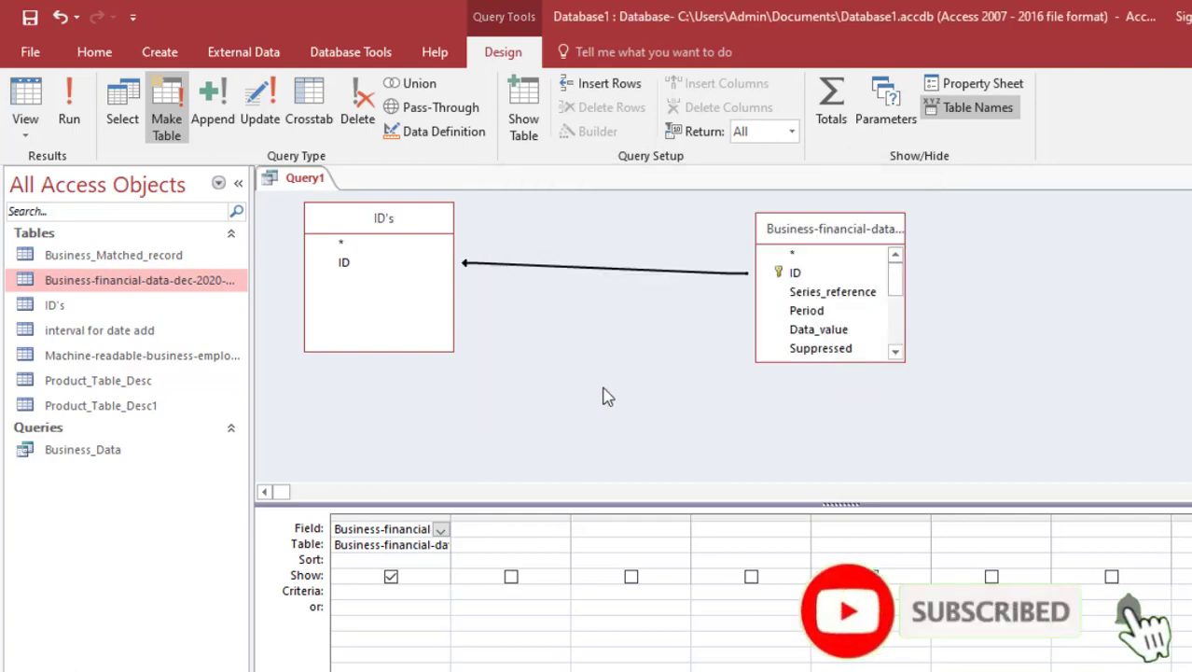
Review the join properties to check which table's records are all included.
right_click(597, 275)
left_click(614, 279)
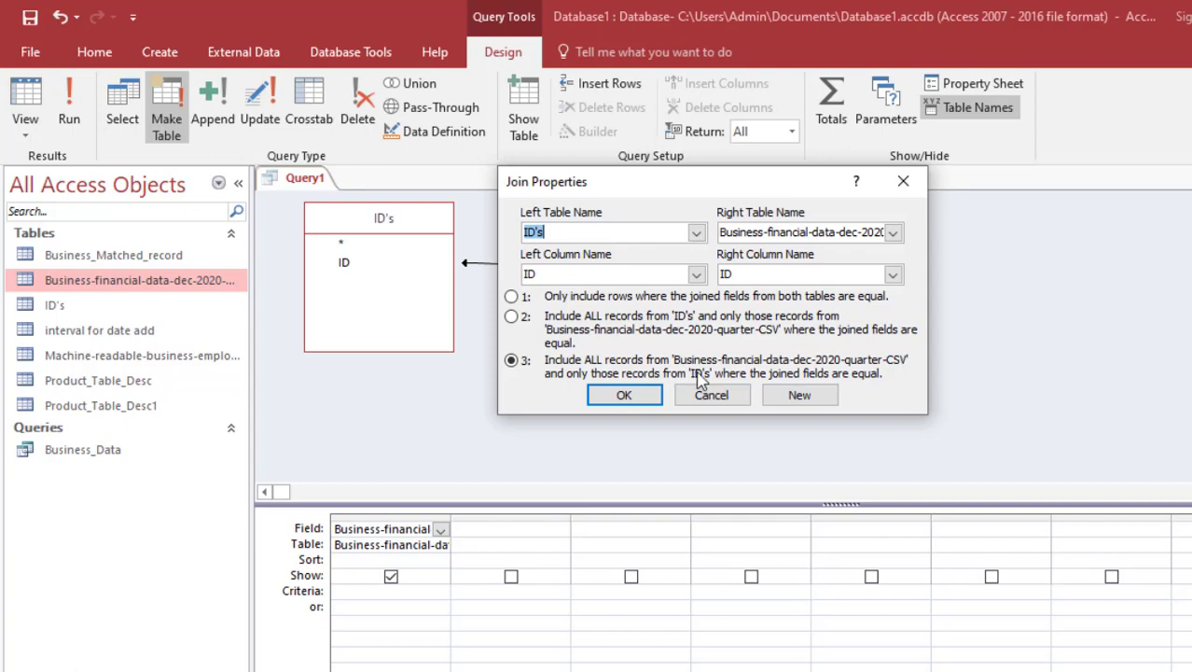
left_click(624, 394)
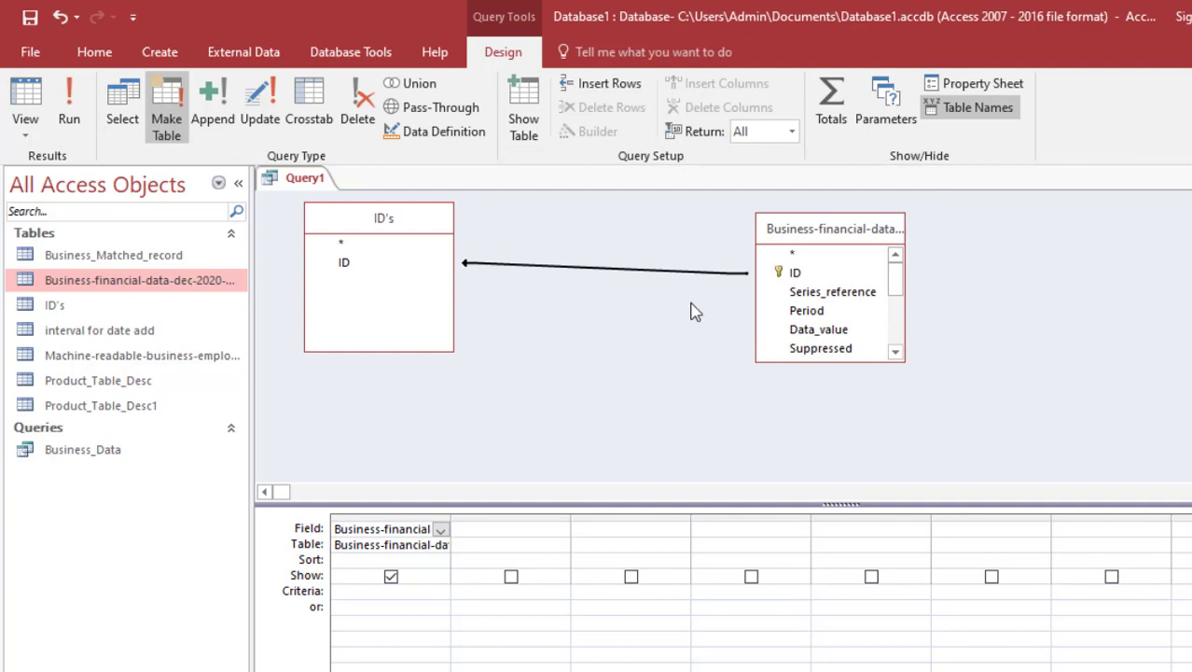
Rebuild the query's output columns with all Business-financial-data fields, plus the ID field from the ID's table.
left_click(398, 513)
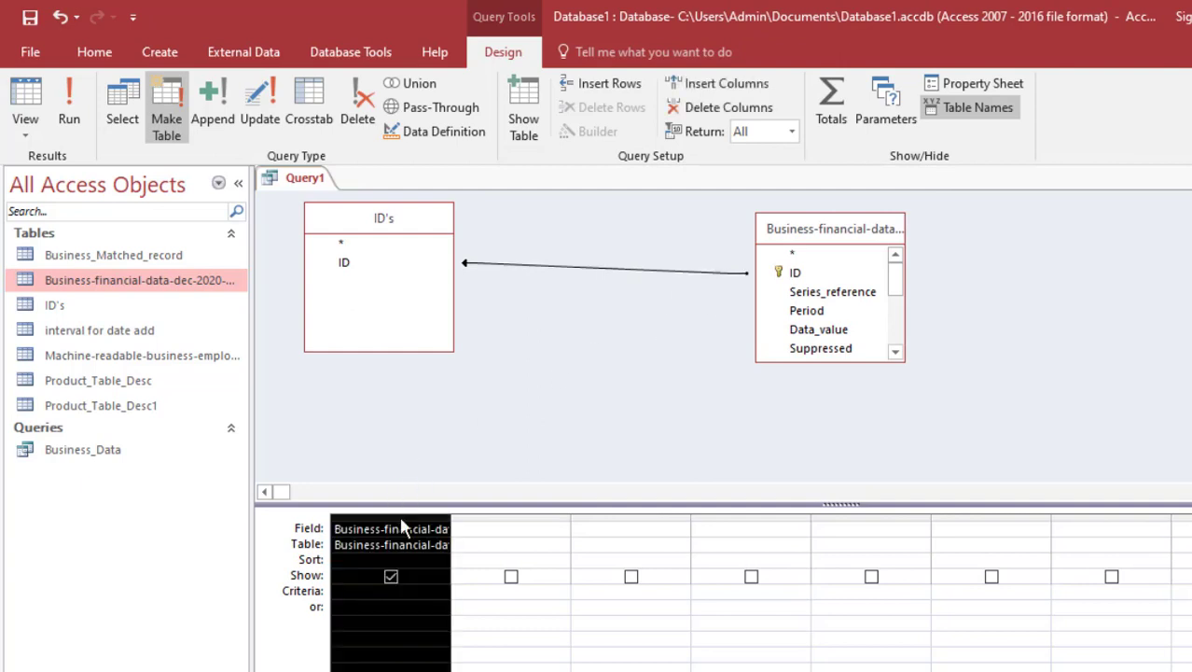
key("Delete")
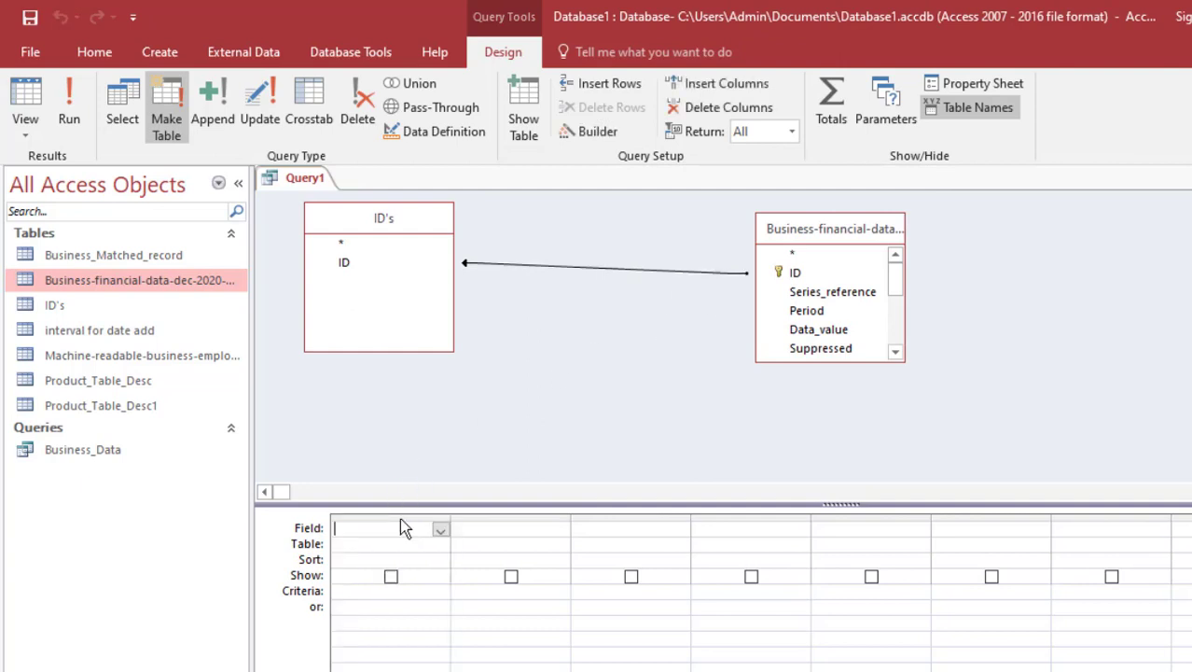
double_click(809, 258)
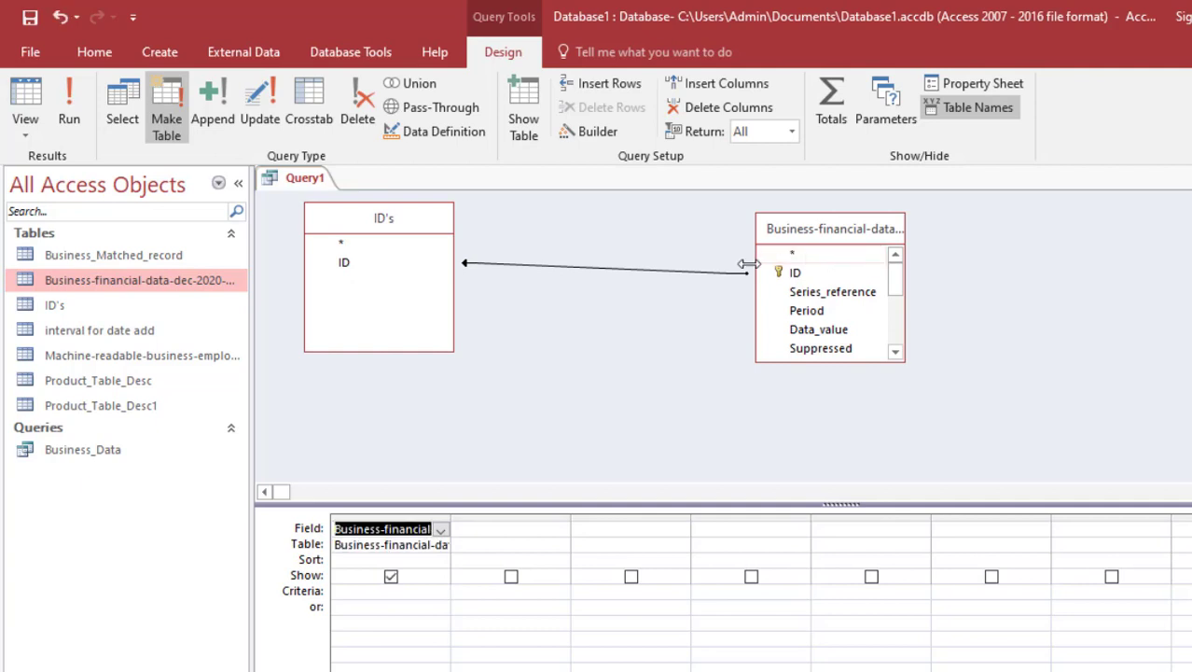
double_click(371, 270)
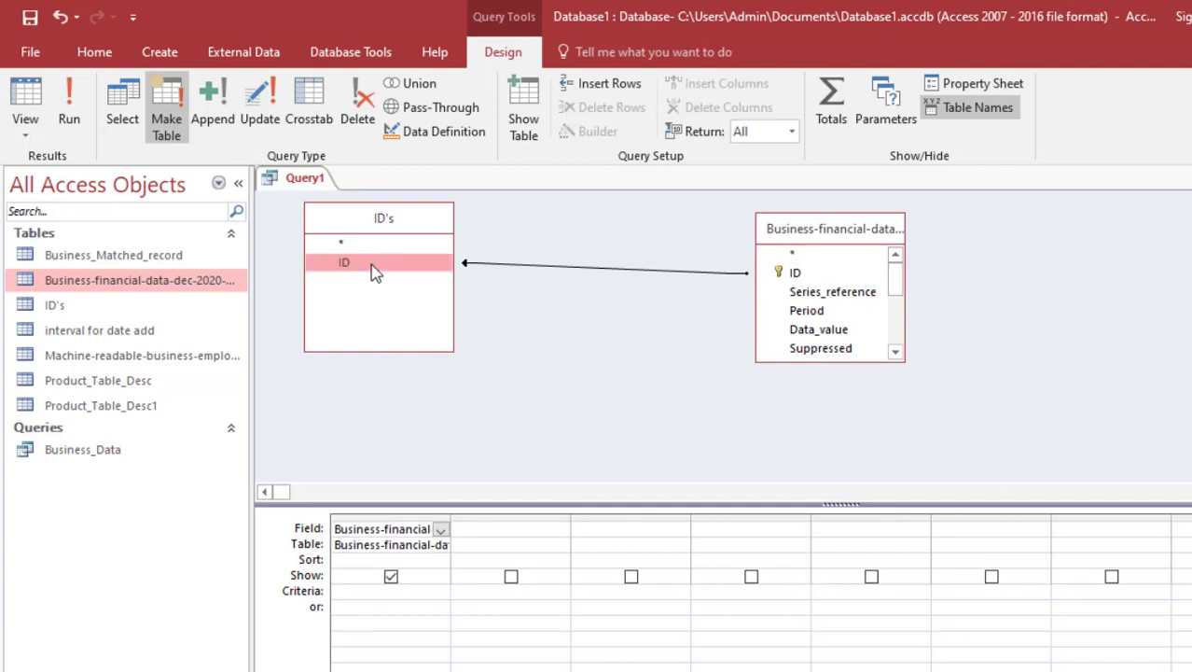
Set the criteria of the ID's table's ID column to Is Null and display the results as a select query.
left_click(483, 591)
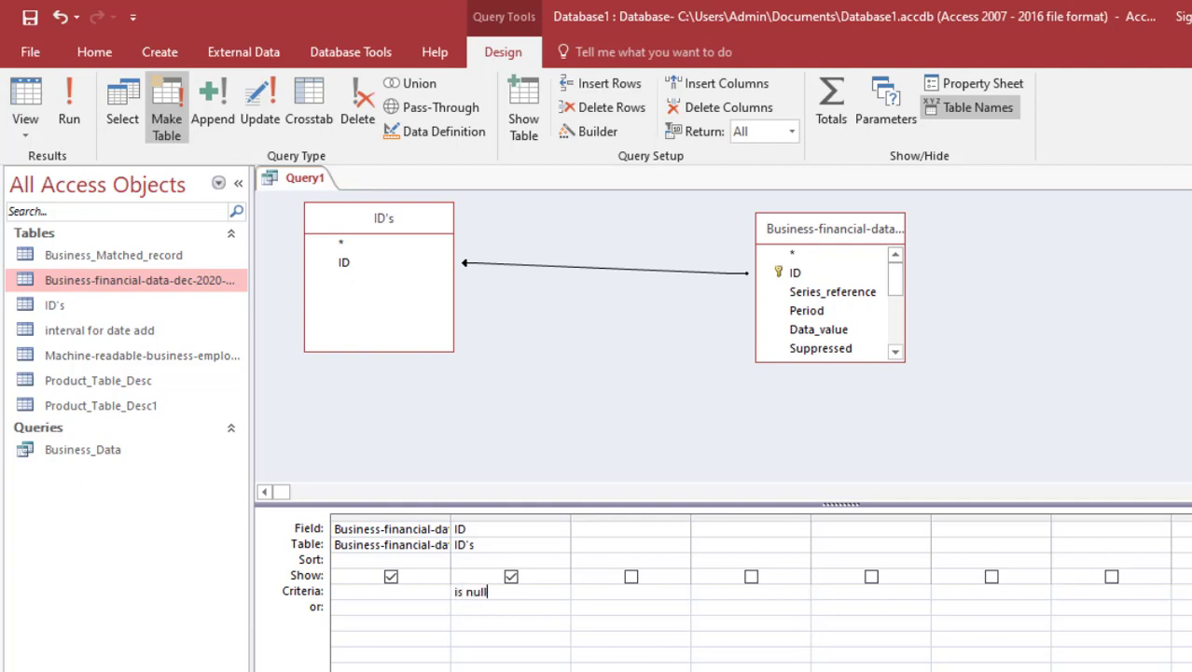
key("Down")
left_click(69, 102)
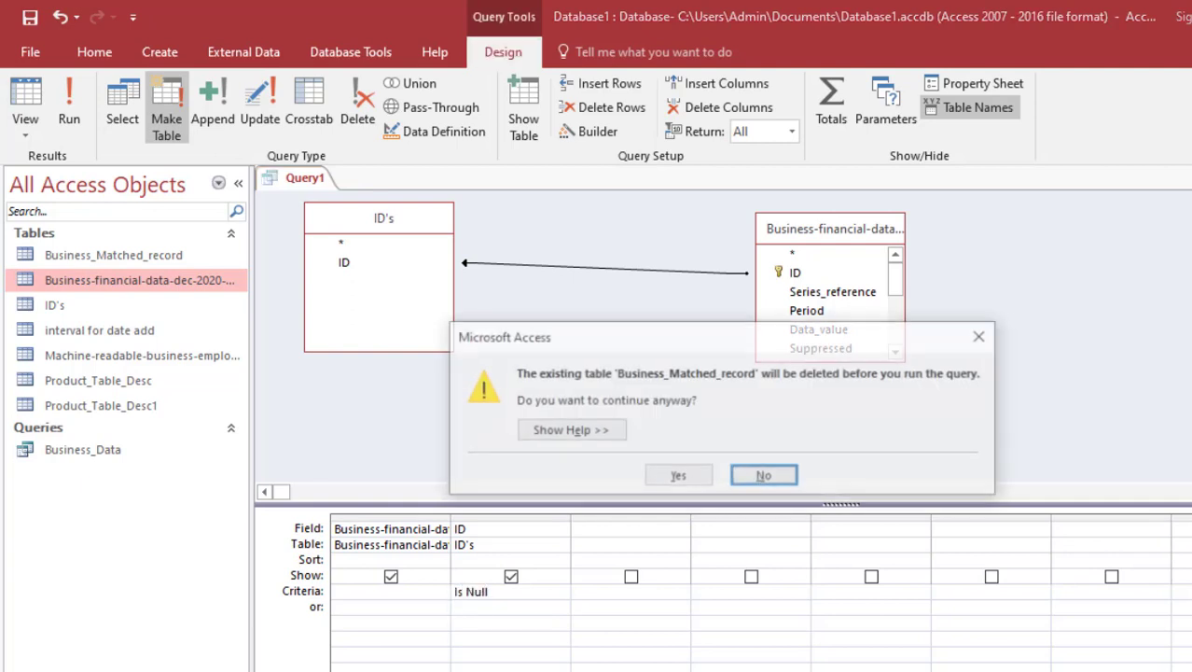
left_click(677, 474)
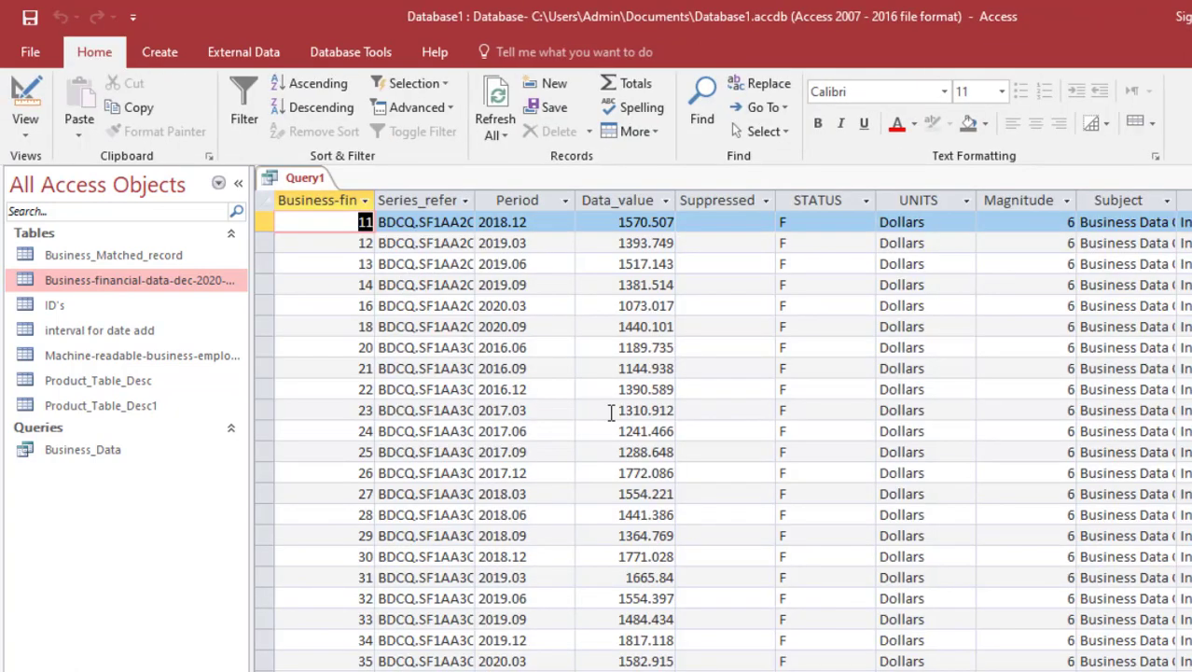
Browse the unmatched query results and compare their IDs with the records in the ID's table.
key("Down")
key("Down")
key("End")
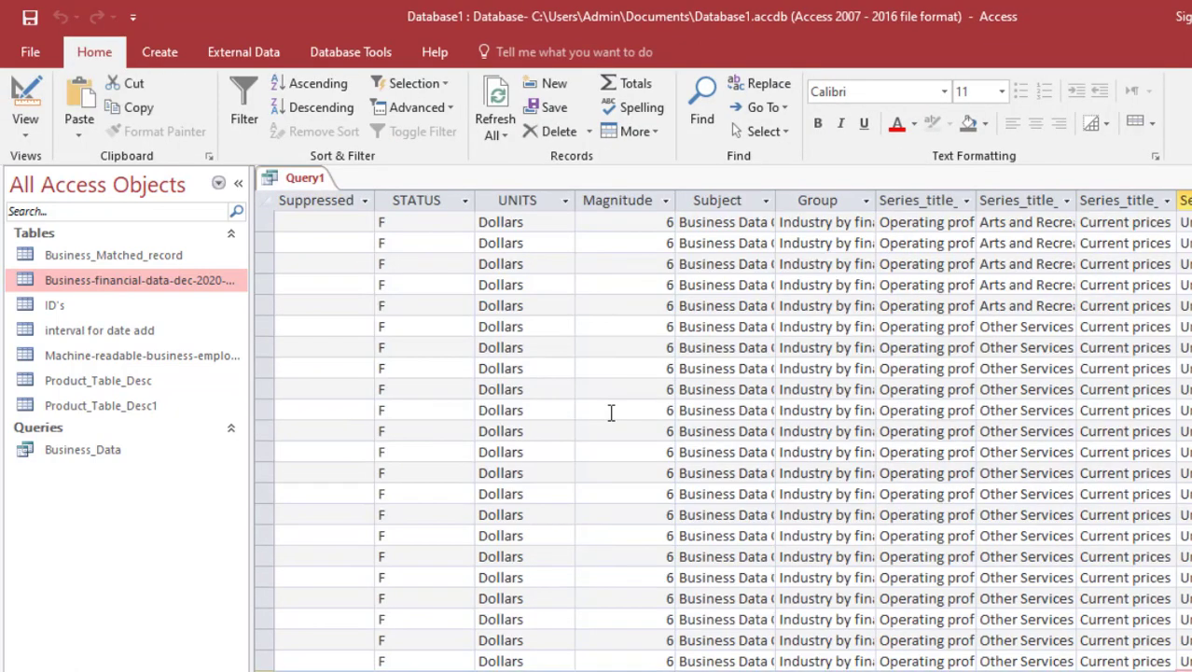
key("ctrl+Home")
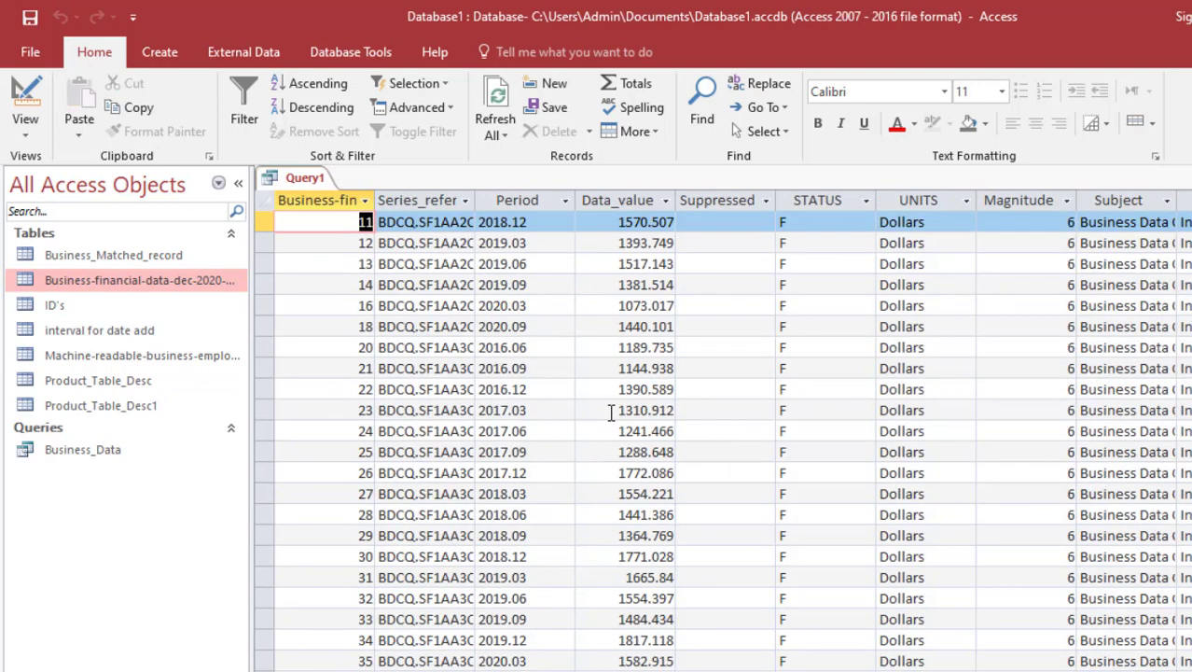
left_click(56, 306)
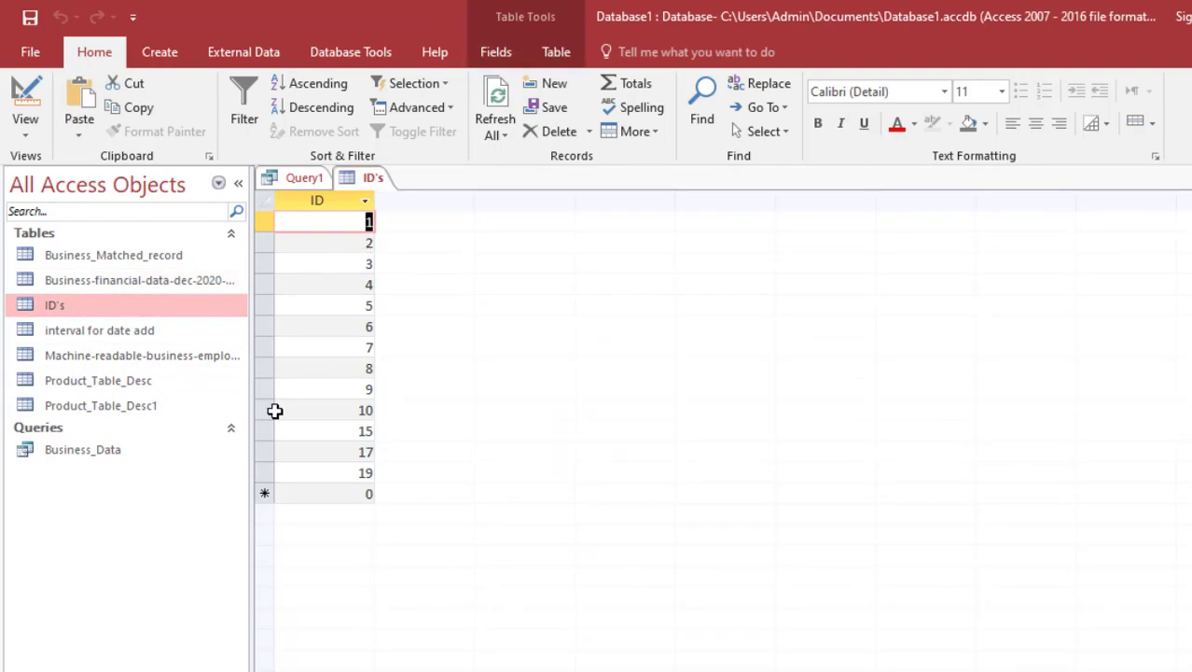
left_click(295, 177)
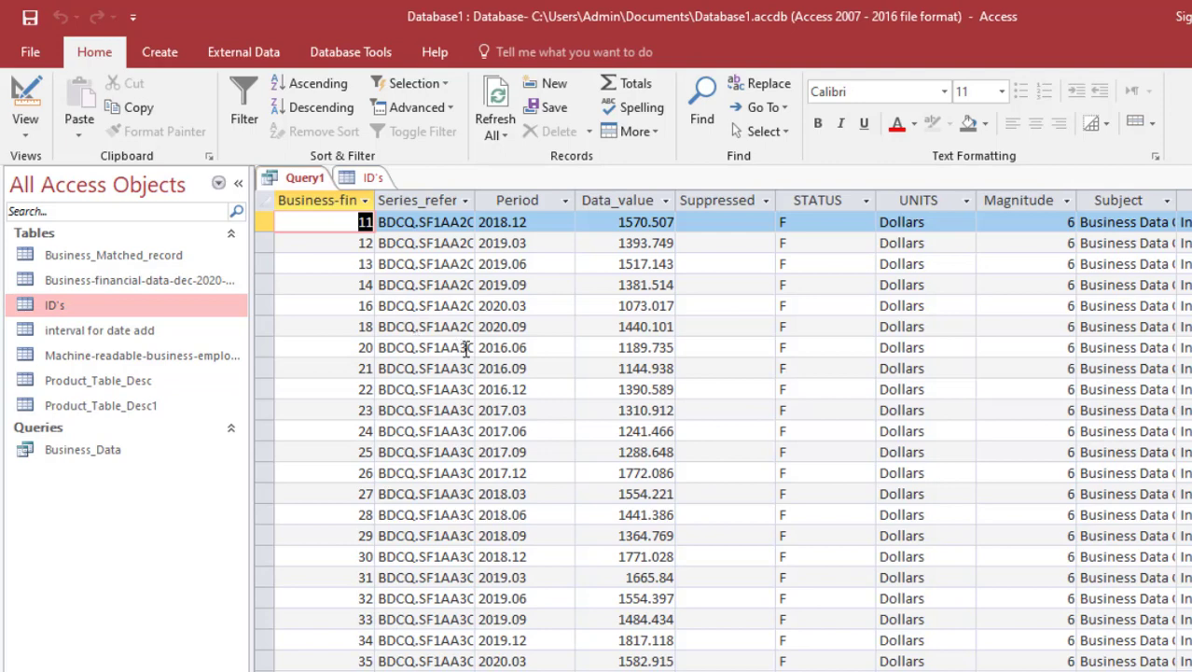
Turn the query into a make-table query named Business_UnMatched_record in the current database and run it.
key("ctrl+period")
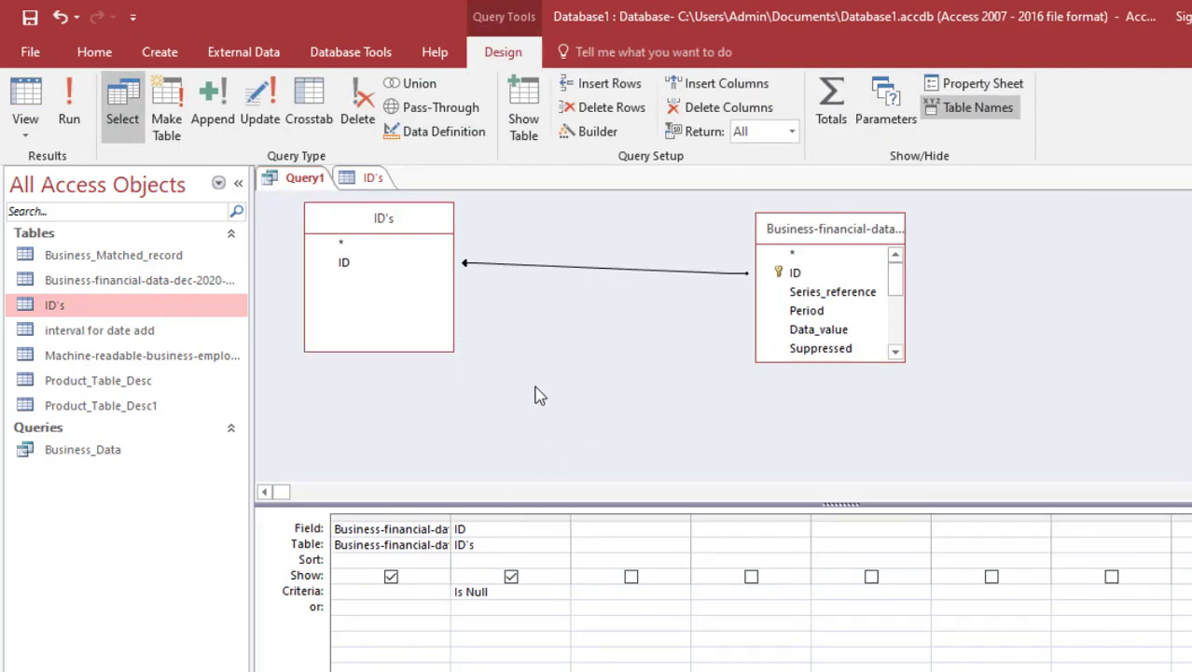
left_click(160, 128)
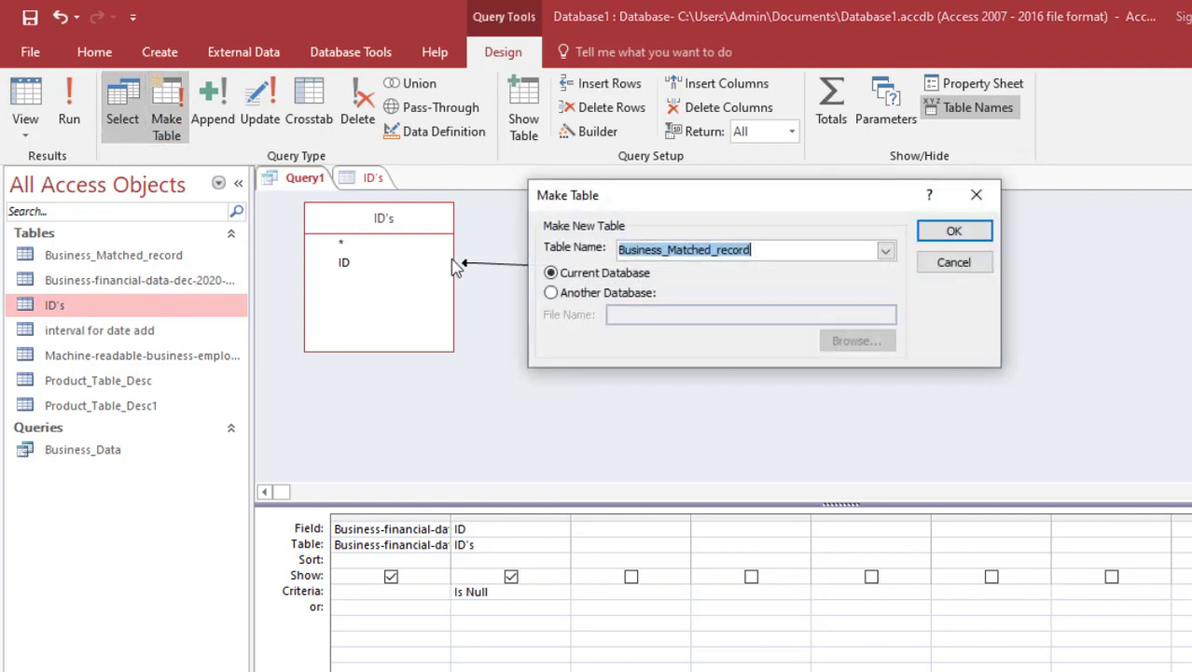
left_click(795, 256)
key("Left")
key("Left")
key("Left")
key("Left")
key("Left")
key("Left")
key("Left")
key("Left")
key("Left")
key("Left")
key("Left")
key("Left")
key("Left")
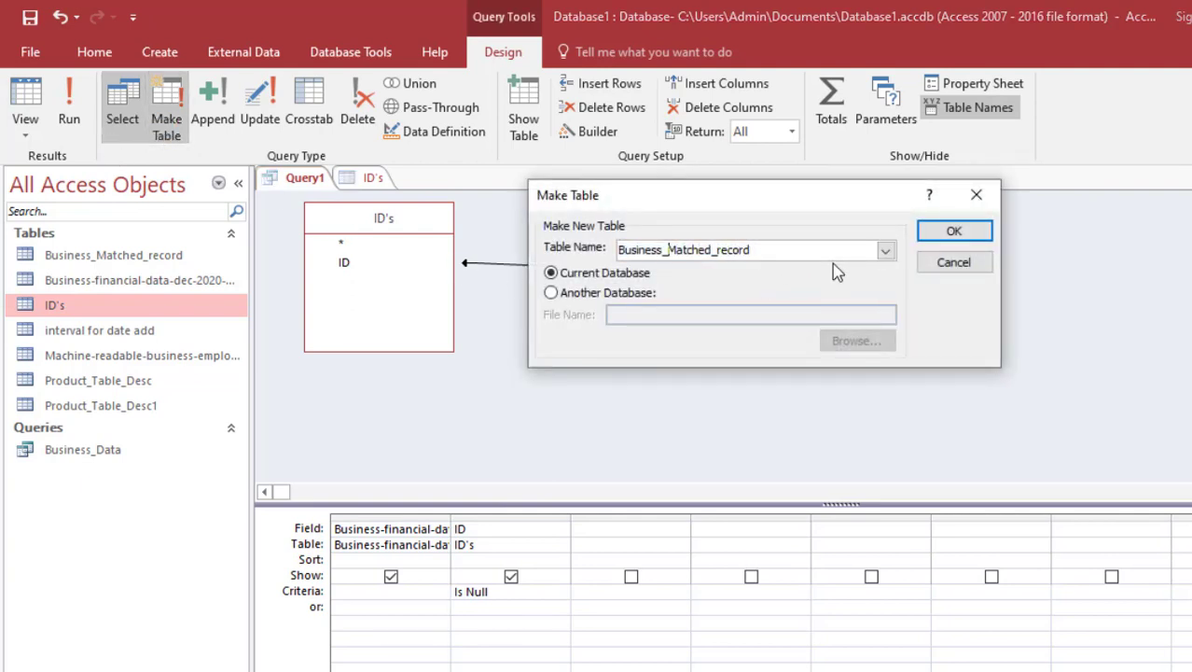
type("Un")
key("Return")
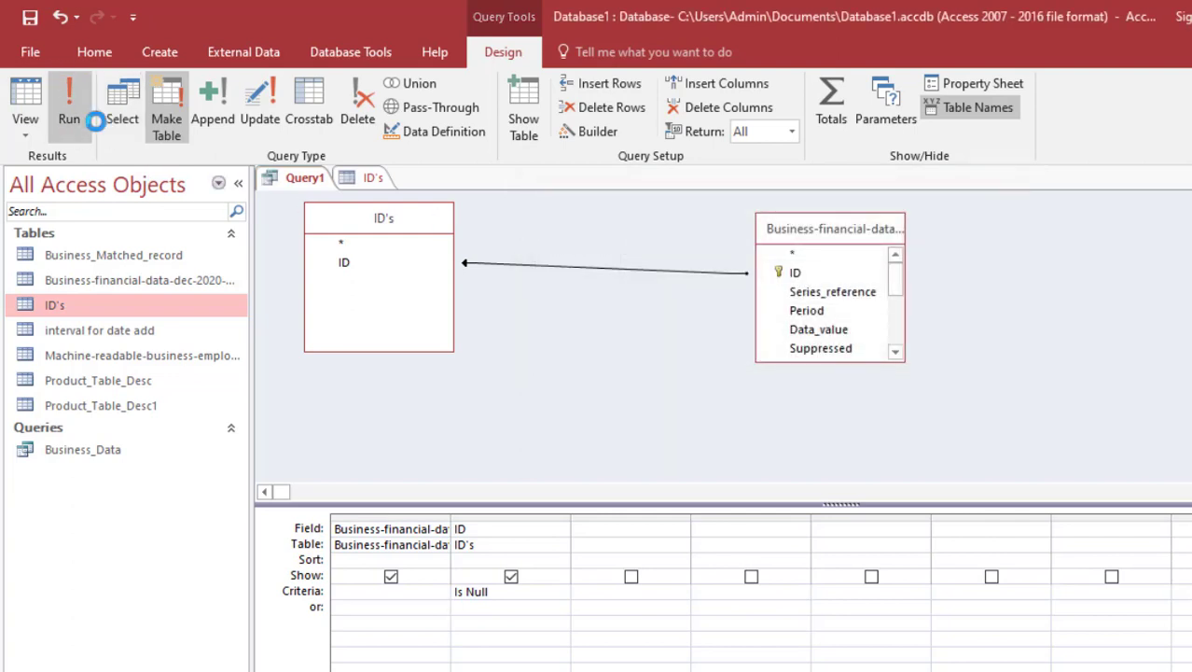
left_click(74, 110)
left_click(676, 461)
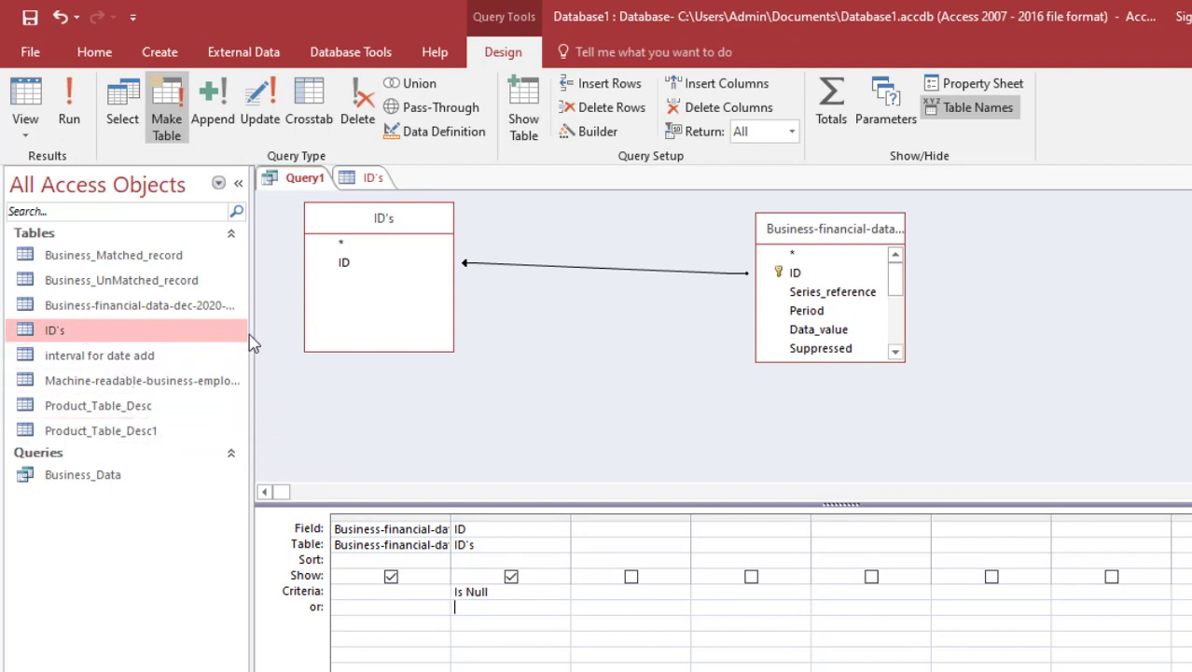
Widen the database object list, inspect the records and fields of Business_UnMatched_record, and close that table.
left_click_drag(250, 333, 362, 346)
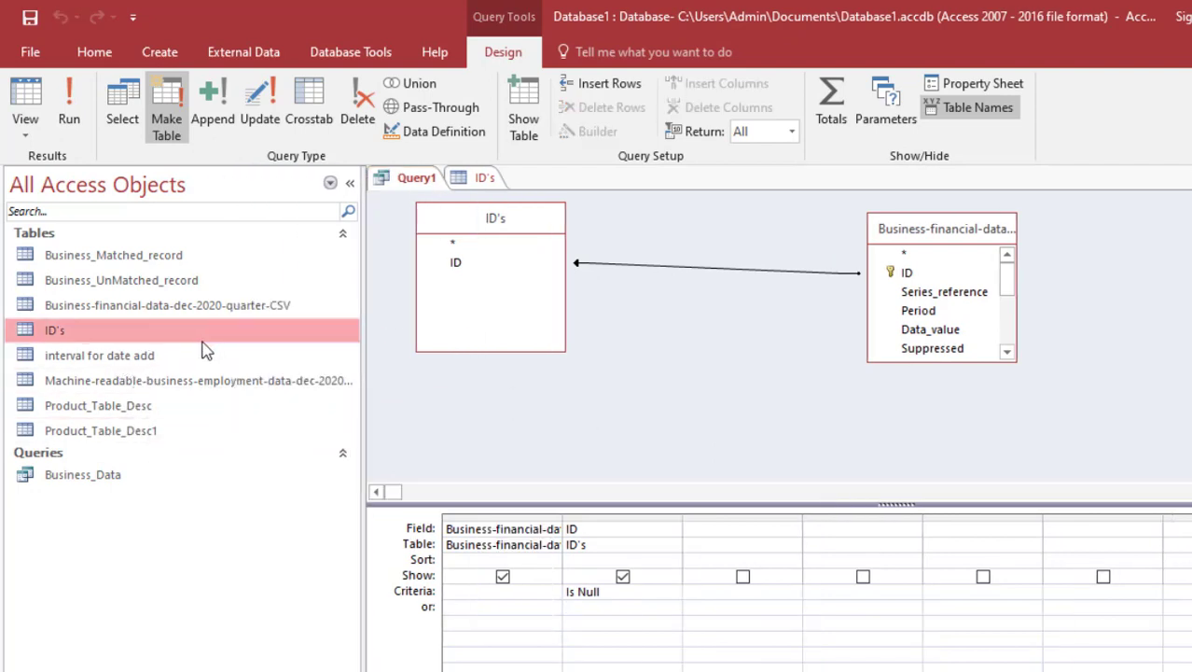
double_click(157, 282)
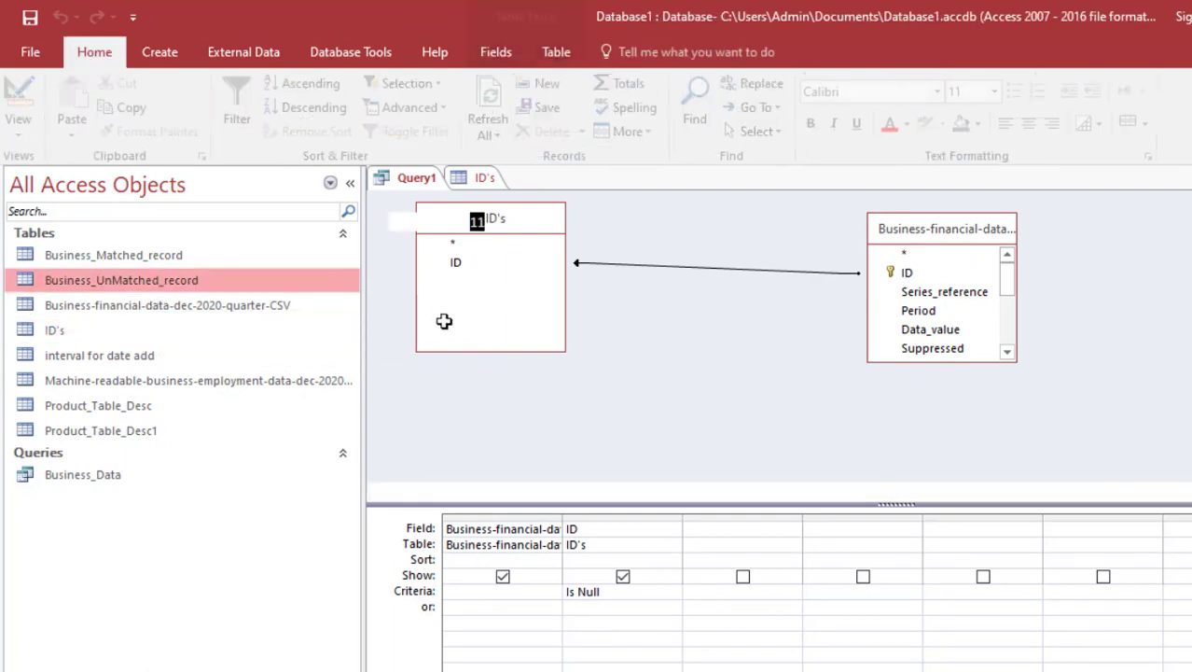
key("Tab")
key("Tab")
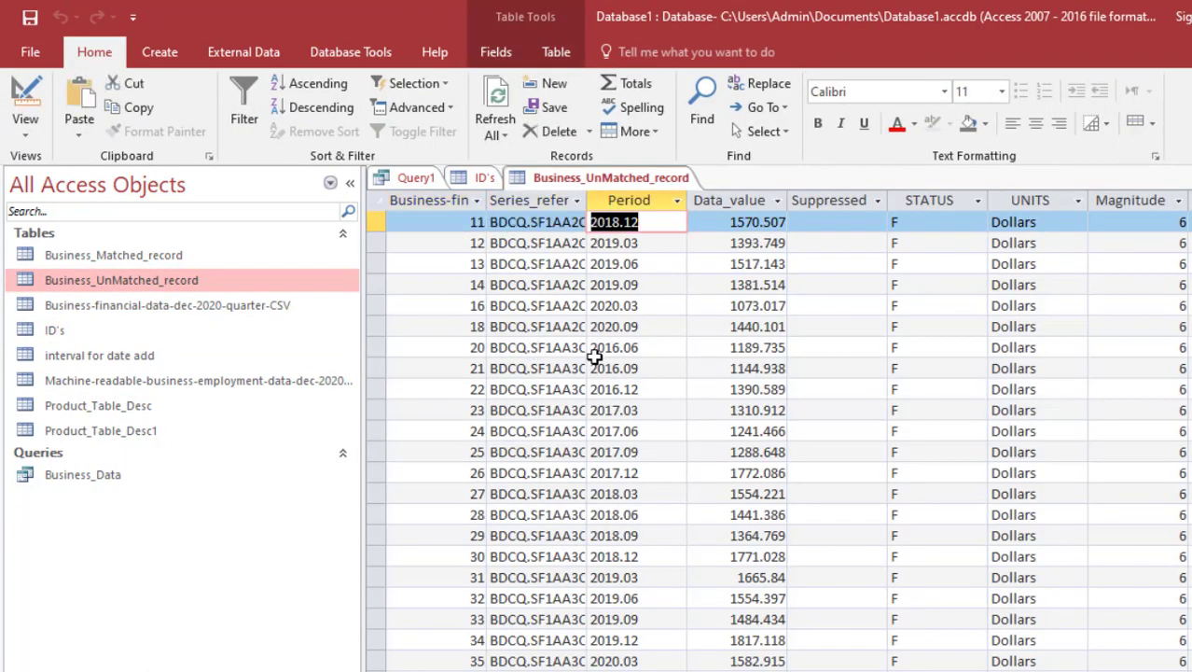
scroll(594, 357, "right", 5)
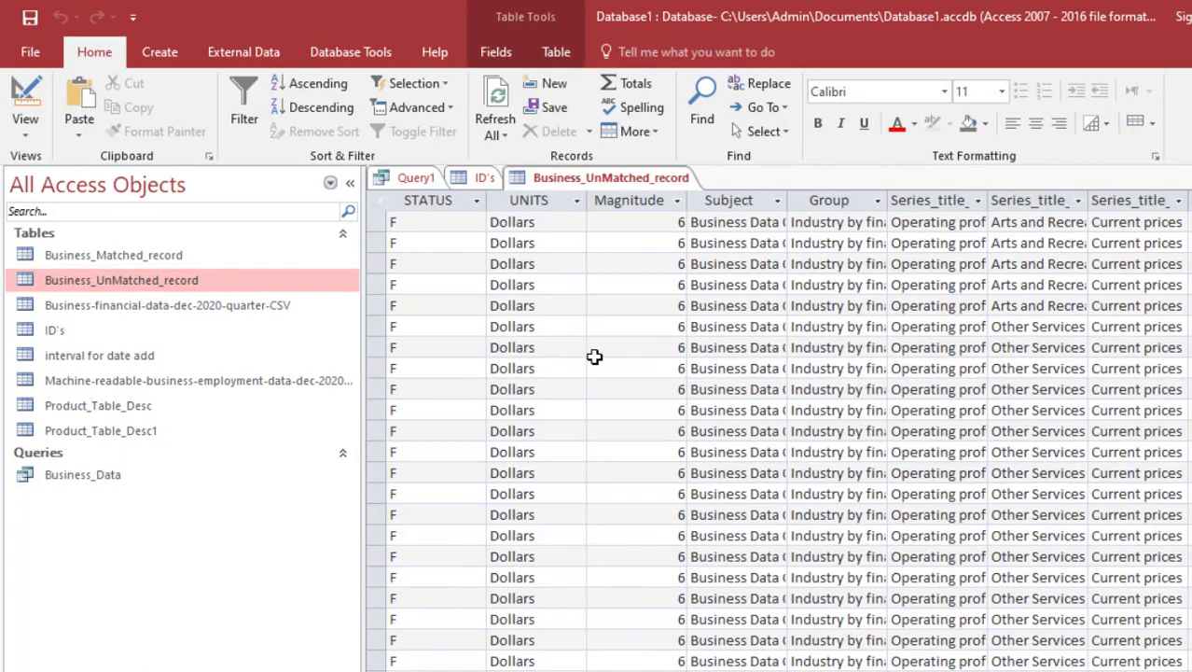
key("ctrl+w")
Open Business_Matched_record and Business-financial-data-dec-2020-quarter-CSV to compare the matched records with the source data.
double_click(202, 261)
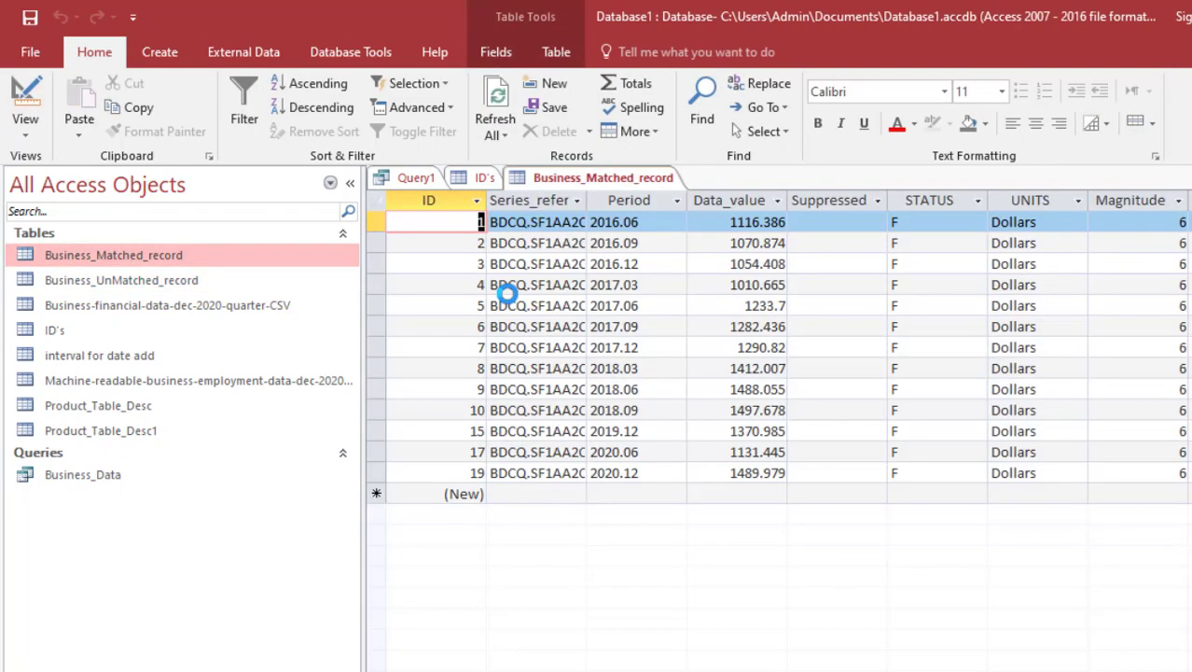
key("Tab")
key("Down")
key("Down")
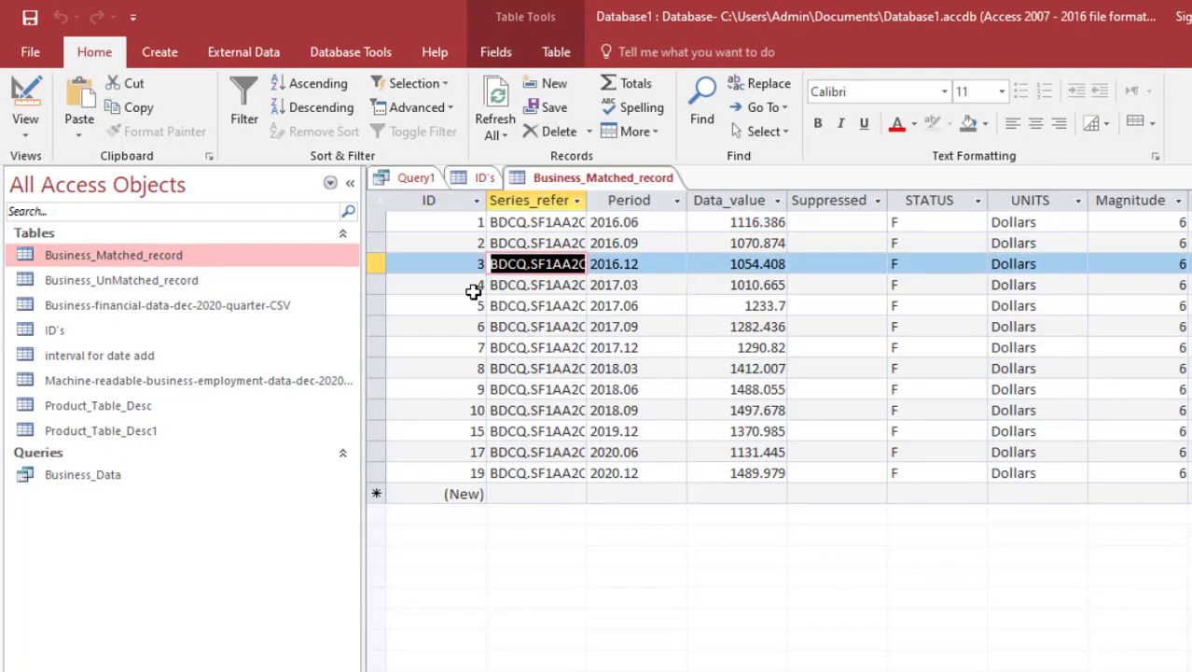
left_click(180, 313)
double_click(180, 313)
scroll(460, 346, "right", 4)
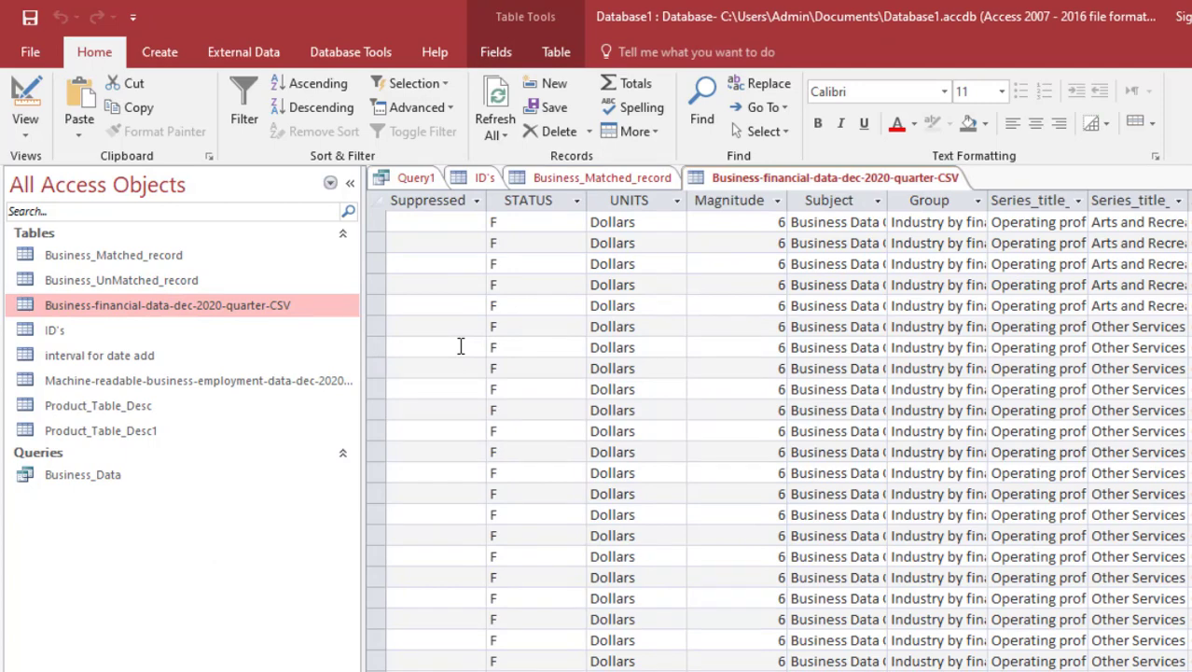
Reopen Business_UnMatched_record and check its record count, moving to the last record.
double_click(187, 280)
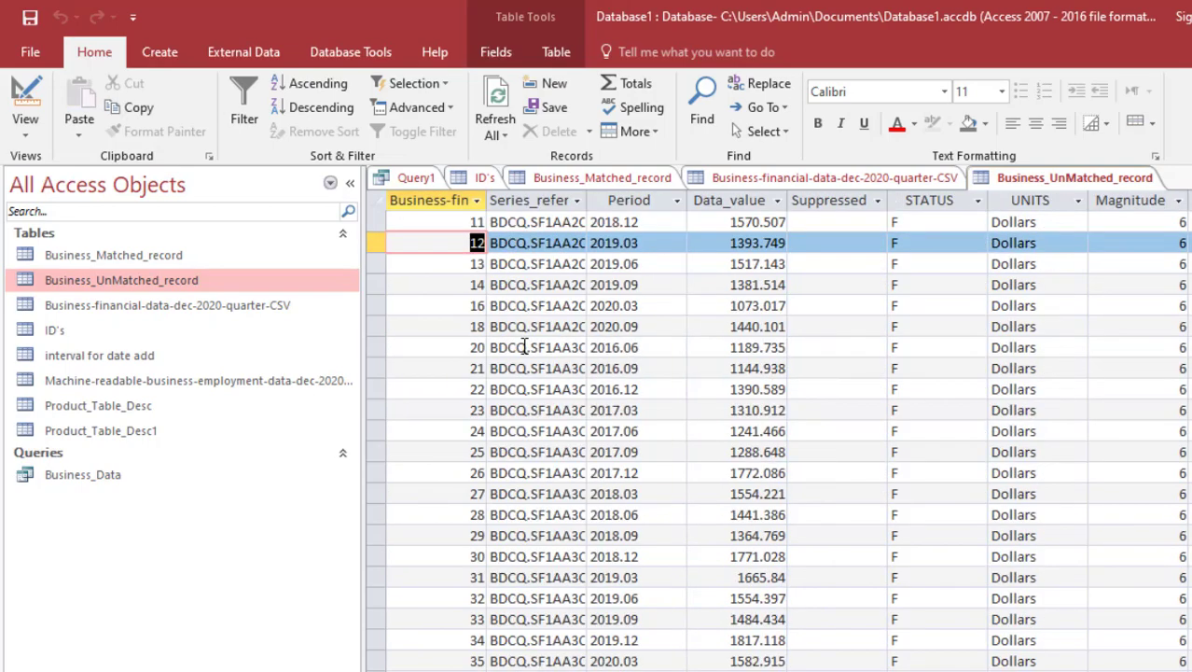
key("Up")
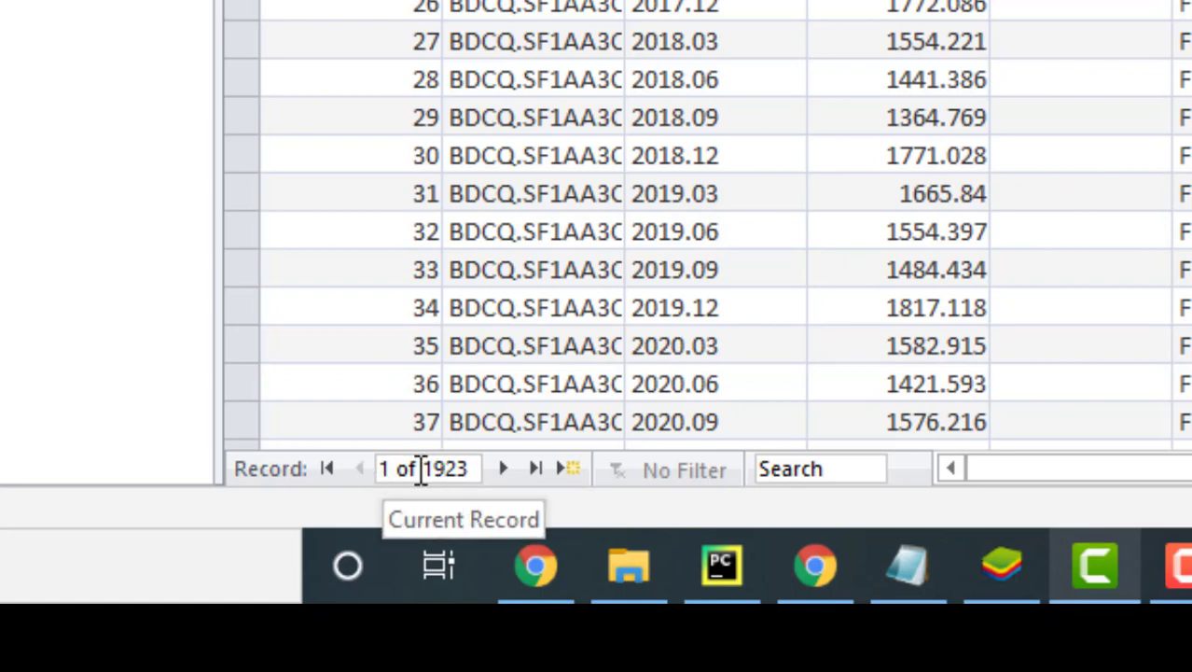
left_click(543, 472)
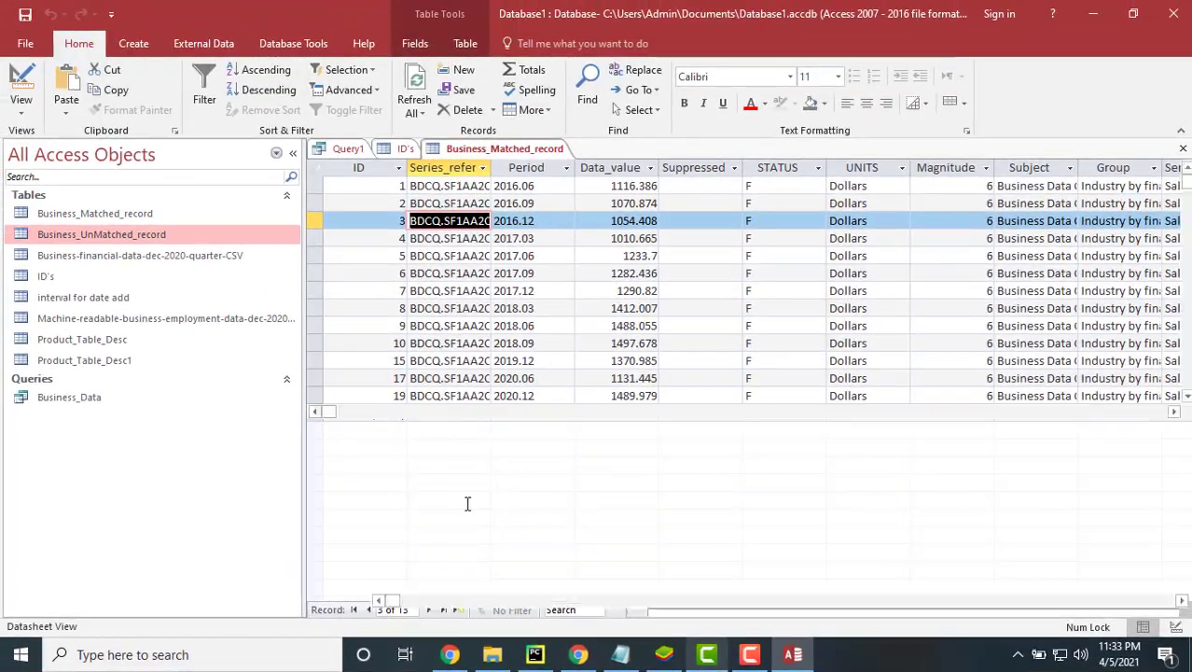
Close the remaining open tables and the query, discarding the query's design changes.
key("ctrl+w")
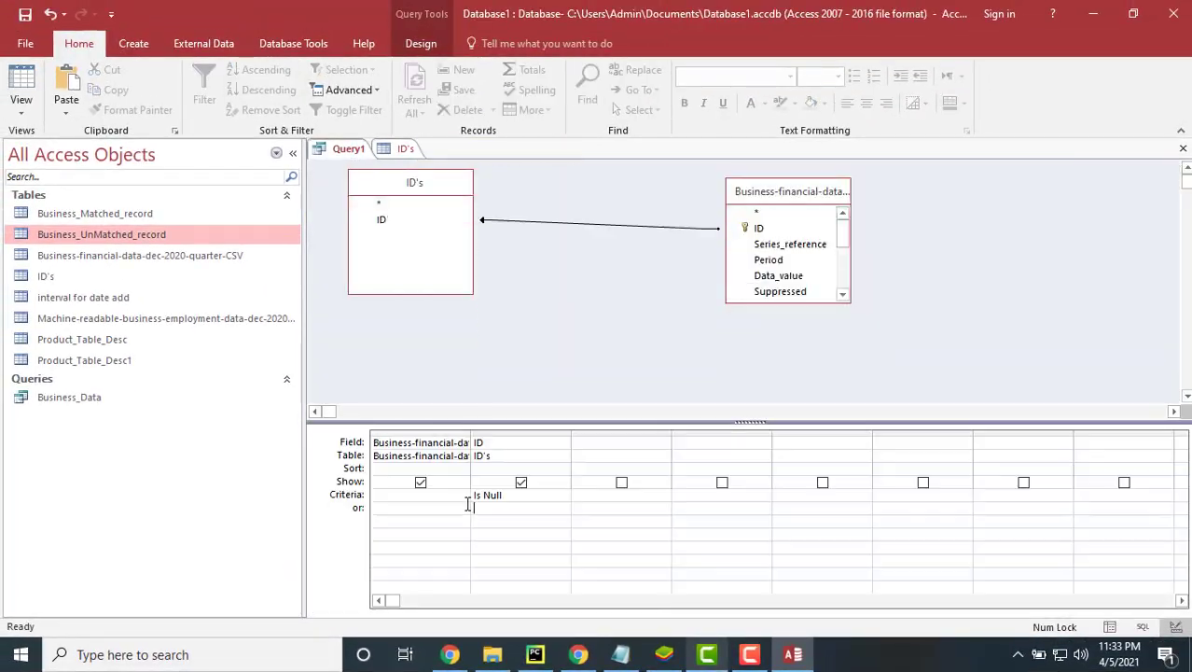
key("ctrl+w")
left_click(606, 383)
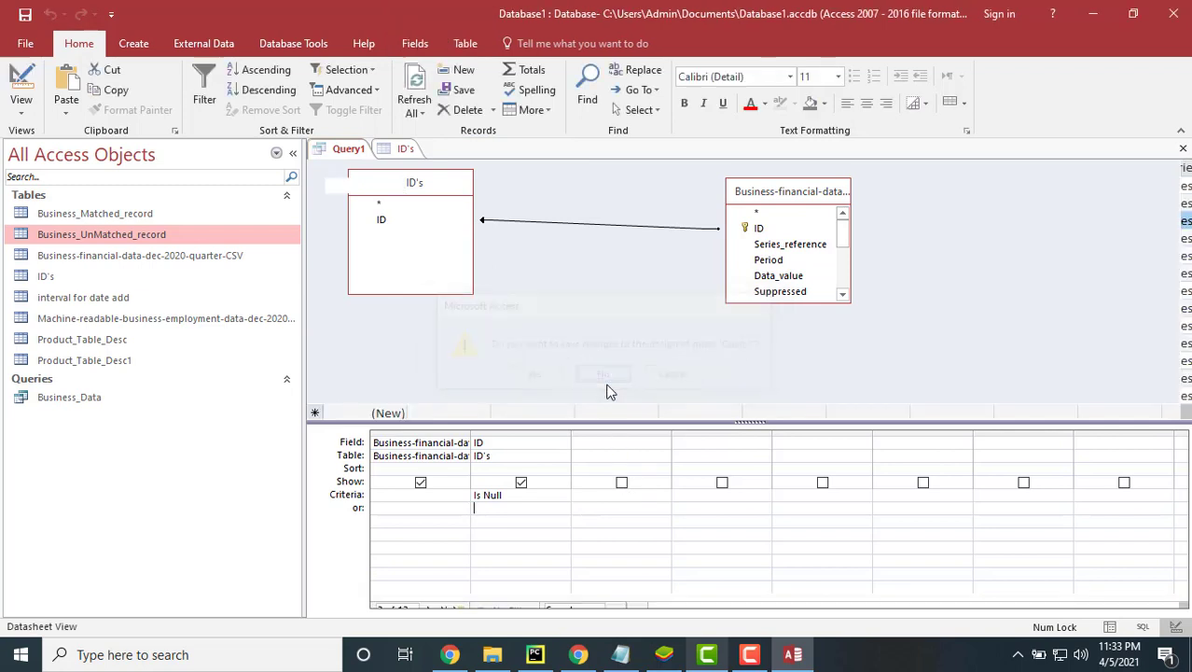
key("ctrl+w")
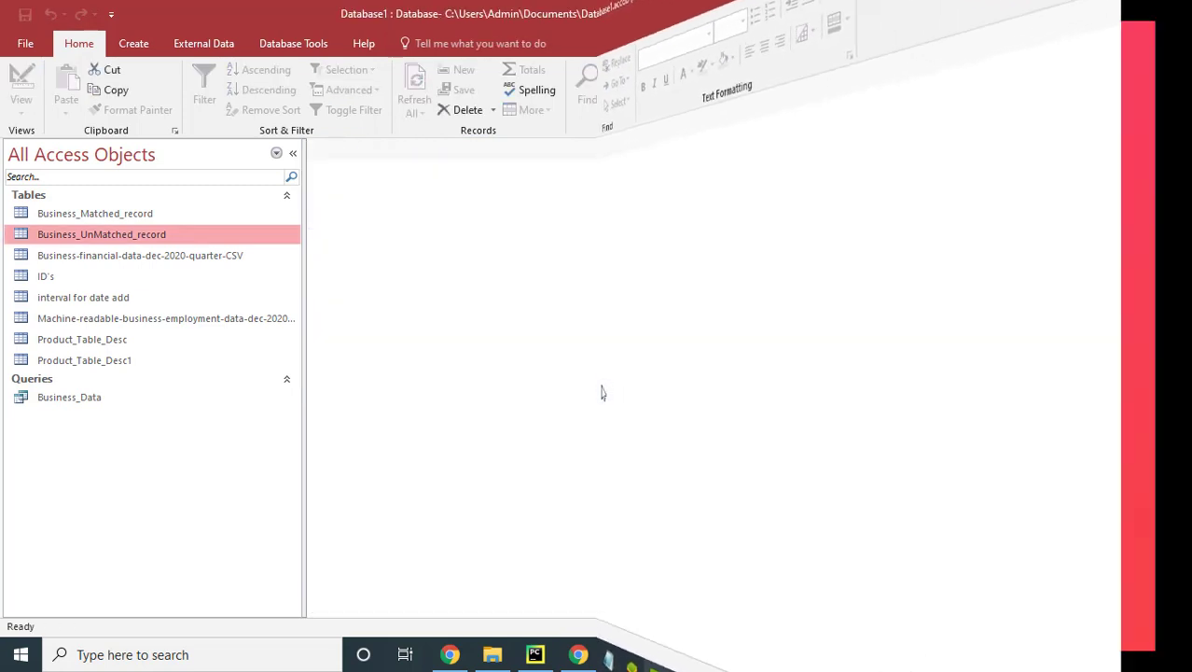